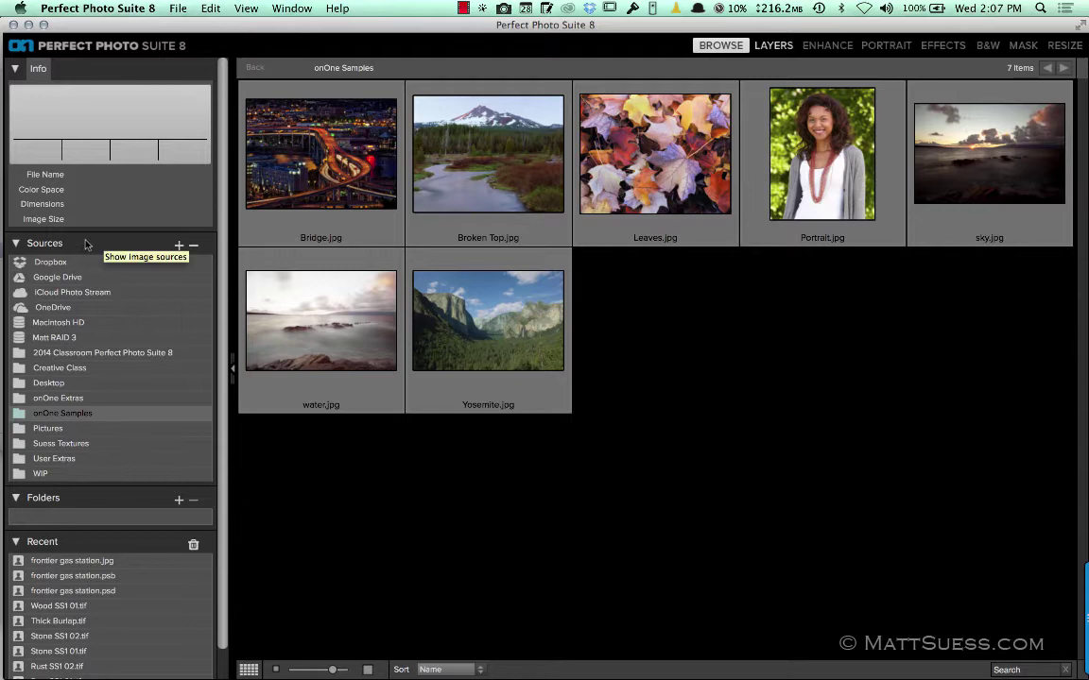
On Matt RAID 3, open Suess Textures > Finals > Suess Clouds Set 2 to show its 25 cloud photos
{"action": "left_click", "coordinate": [91, 340]}
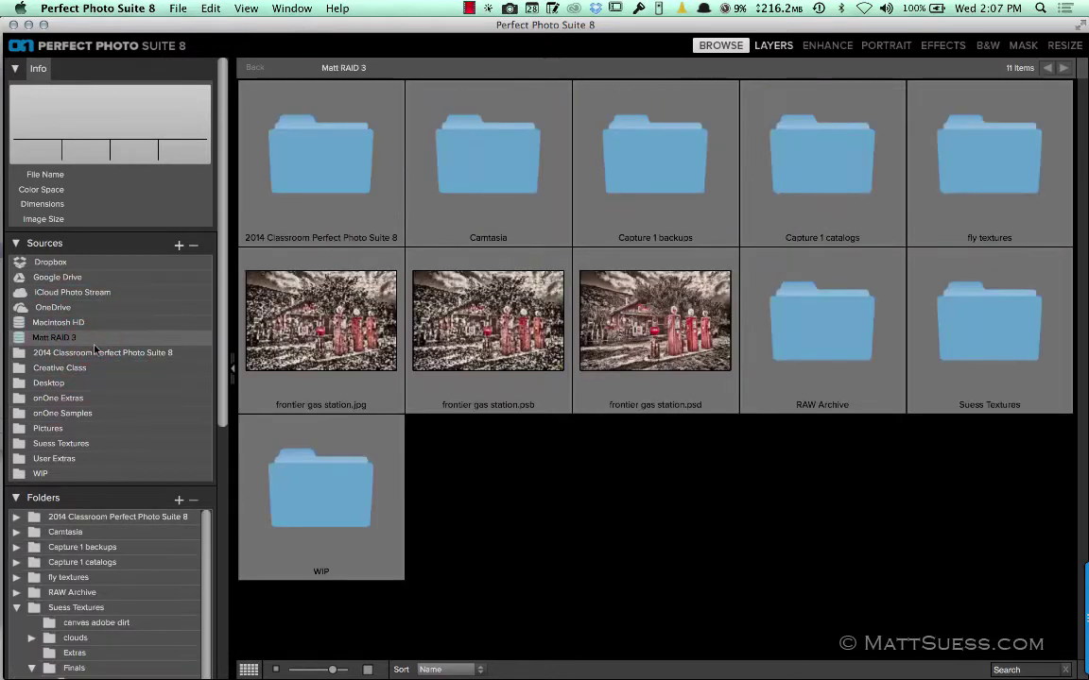
{"action": "left_click", "coordinate": [983, 326]}
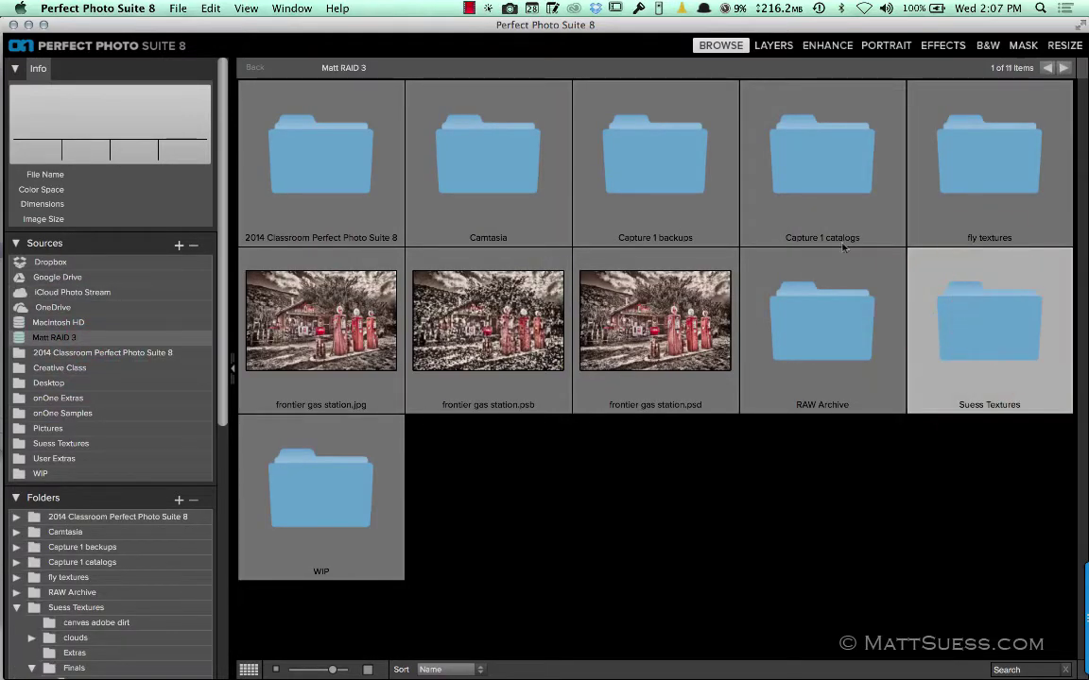
{"action": "double_click", "coordinate": [787, 169]}
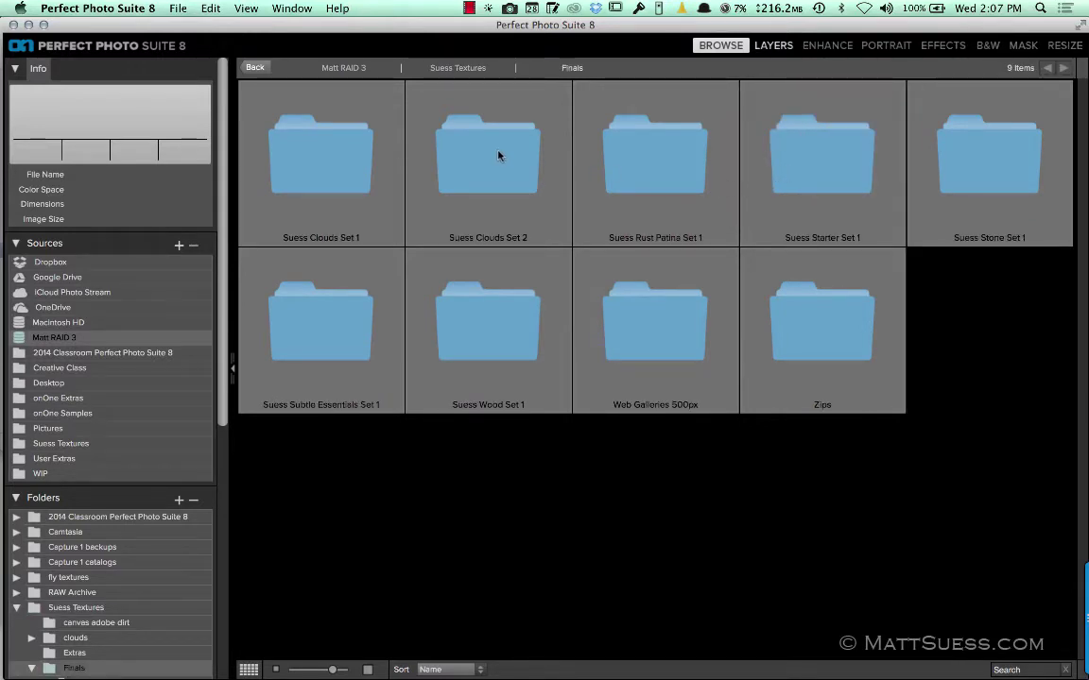
{"action": "left_click", "coordinate": [496, 149]}
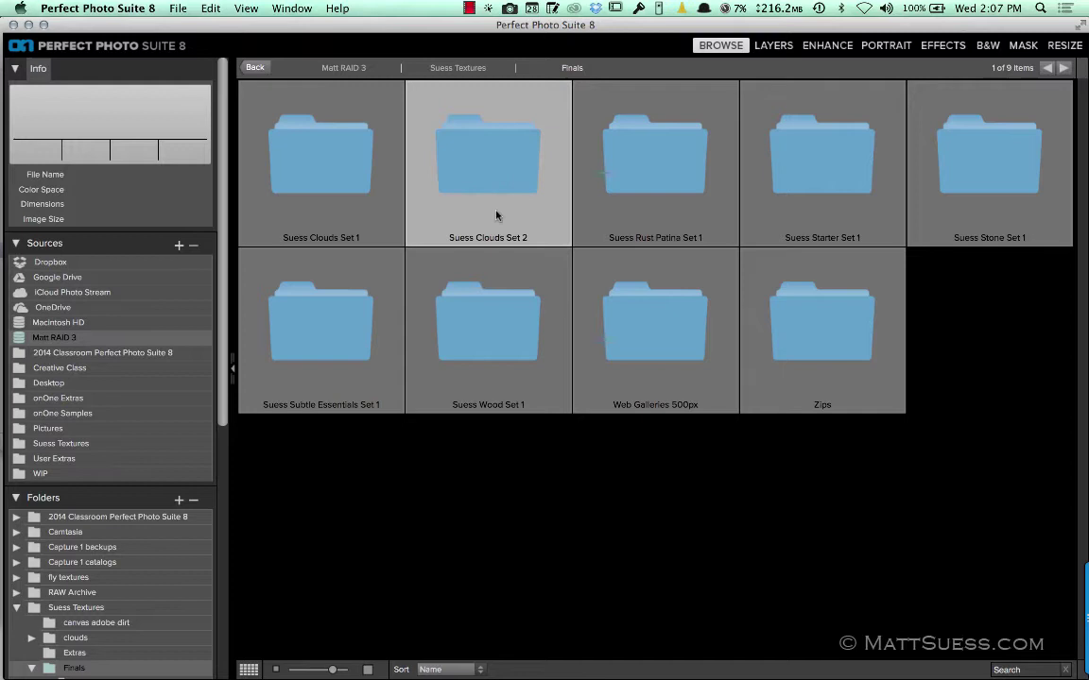
{"action": "double_click", "coordinate": [490, 163]}
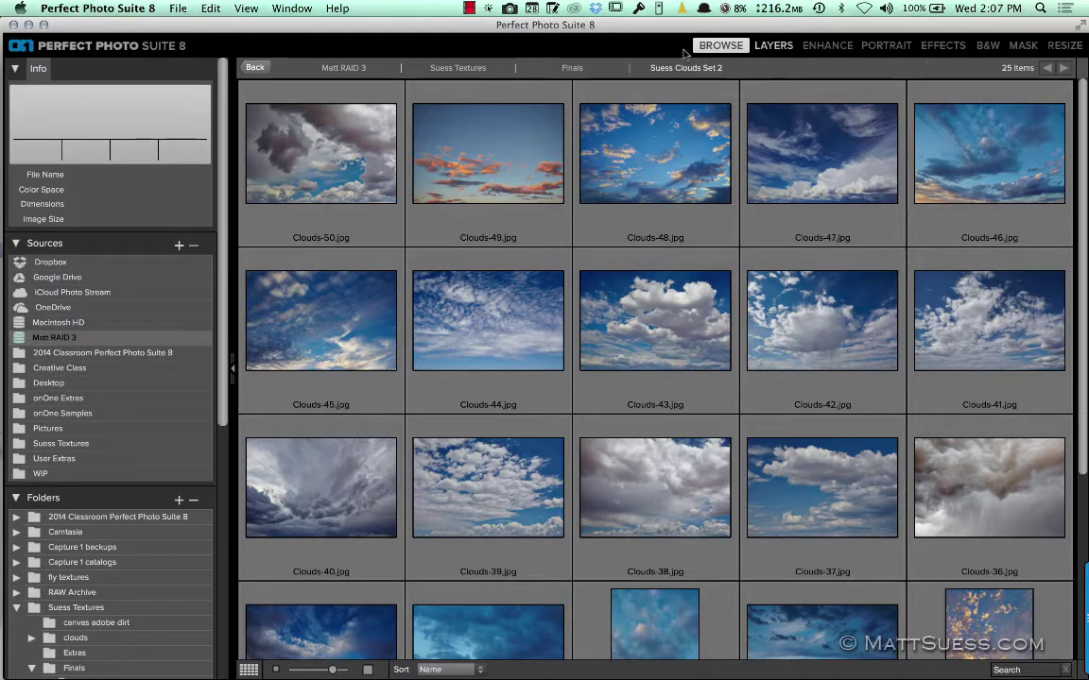
Add the Suess Clouds Set 2 folder as a favourite source and view its cloud photos from it
{"action": "left_click", "coordinate": [179, 246]}
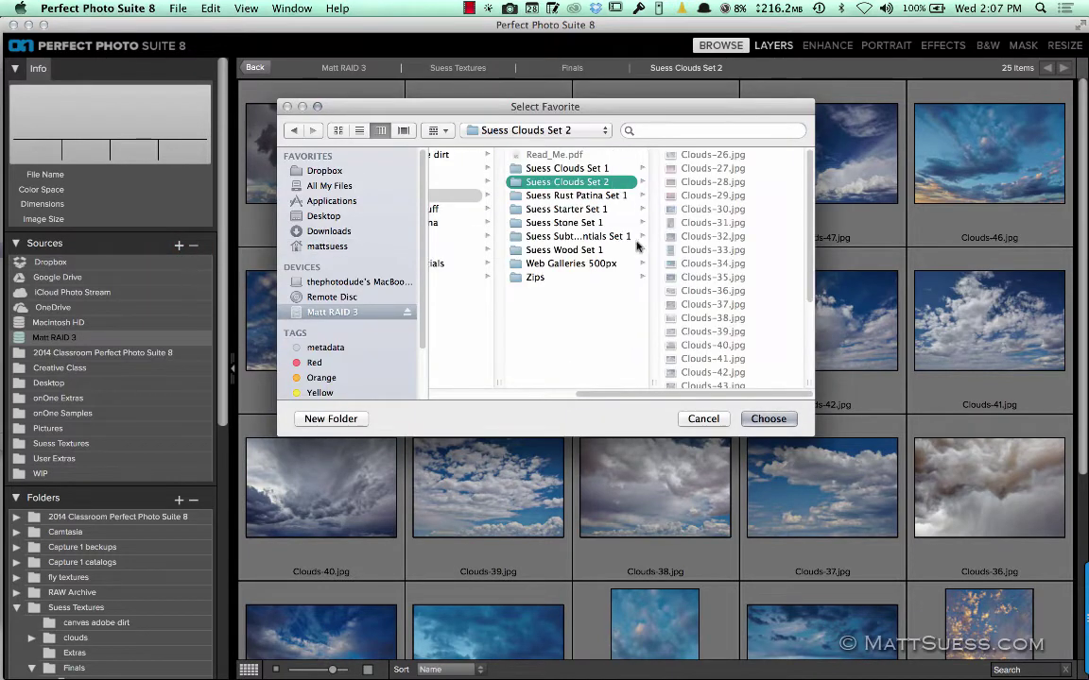
{"action": "left_click", "coordinate": [768, 418]}
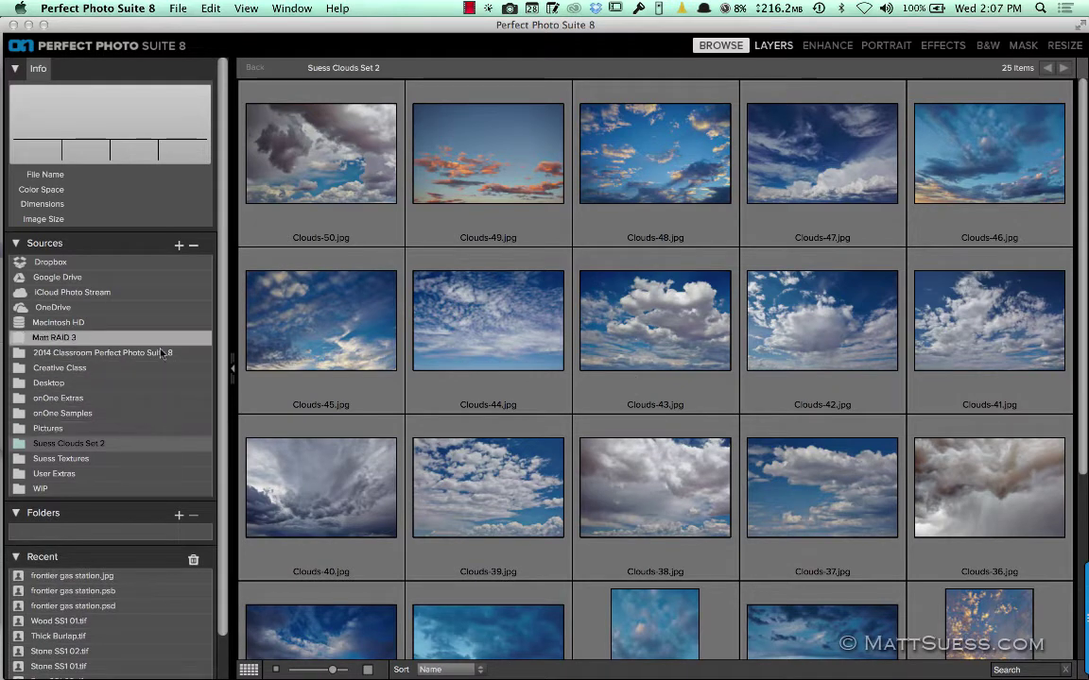
{"action": "left_click", "coordinate": [149, 399]}
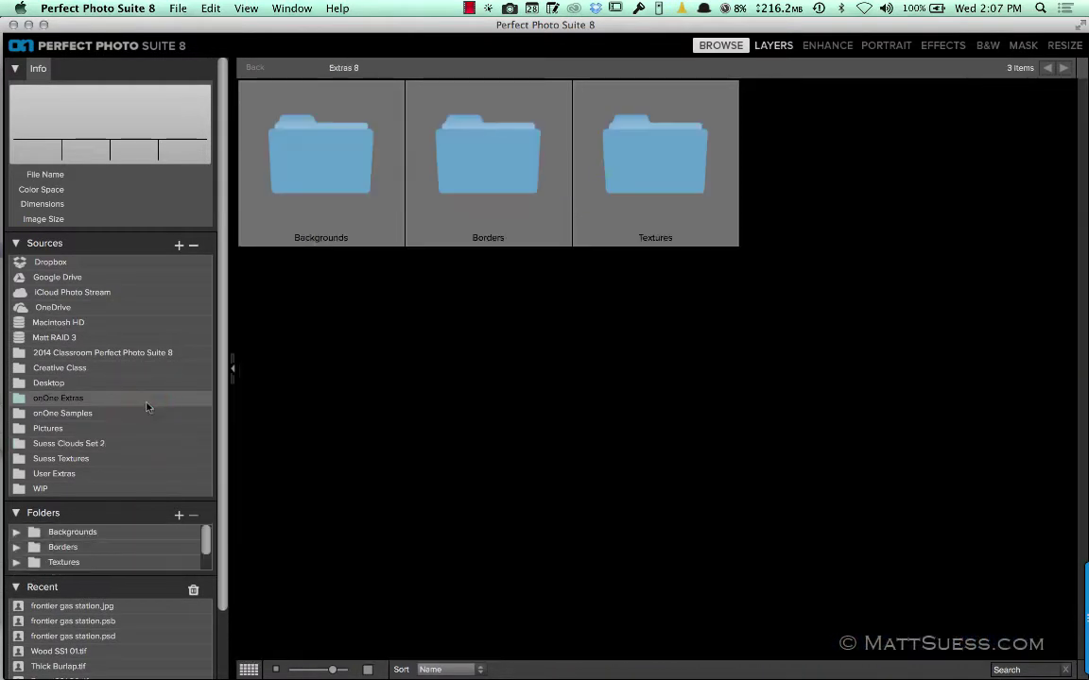
{"action": "left_click", "coordinate": [138, 443]}
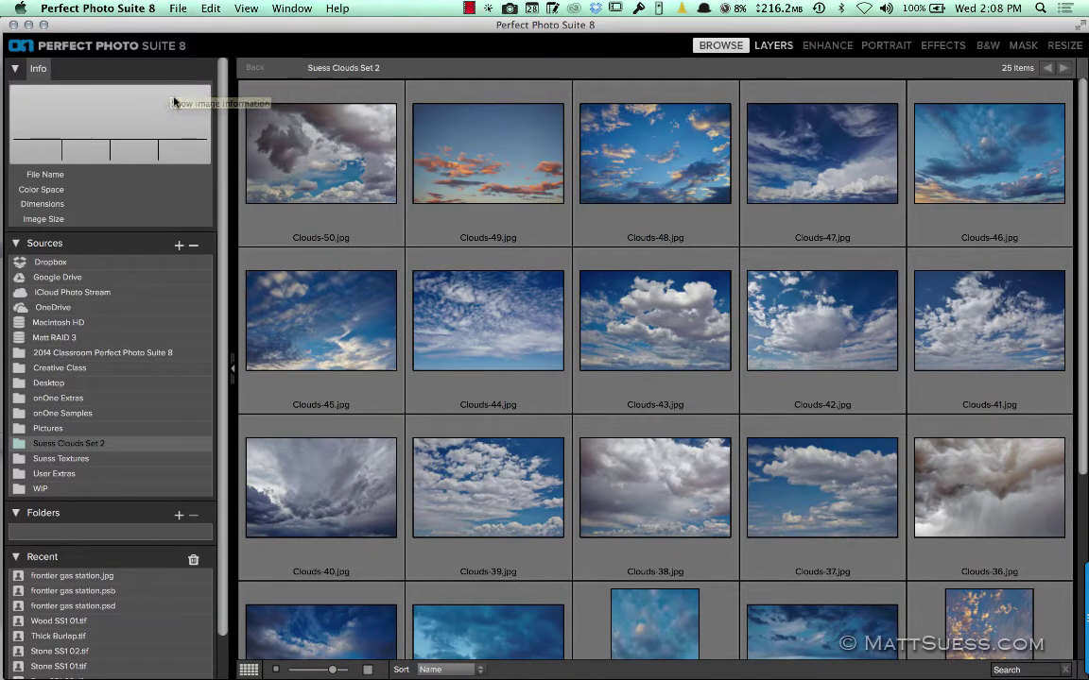
Open File > Manage Extras, move the dialog up, and expand Backgrounds to list its sets
{"action": "left_click", "coordinate": [178, 9]}
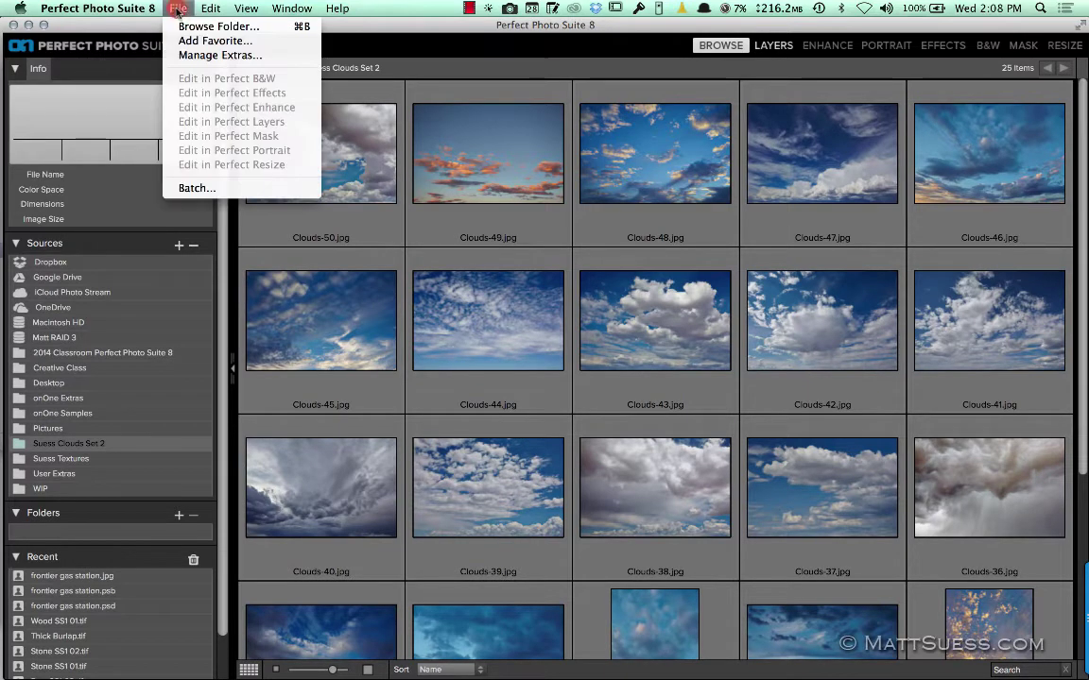
{"action": "left_click", "coordinate": [202, 56]}
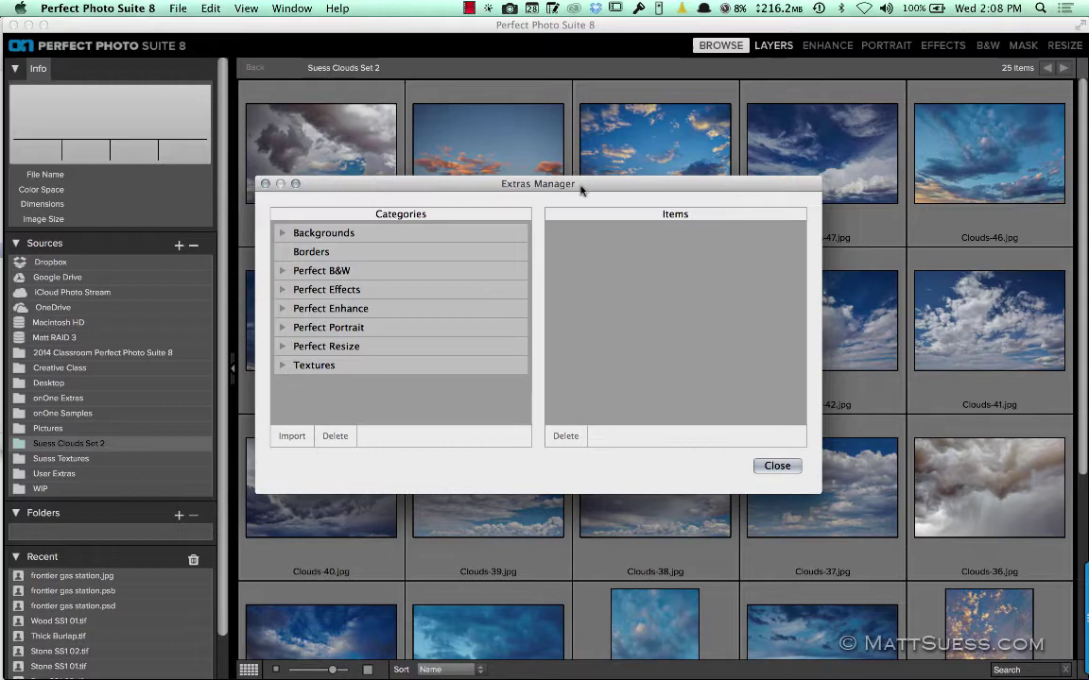
{"action": "left_click_drag", "start_coordinate": [583, 187], "coordinate": [633, 122]}
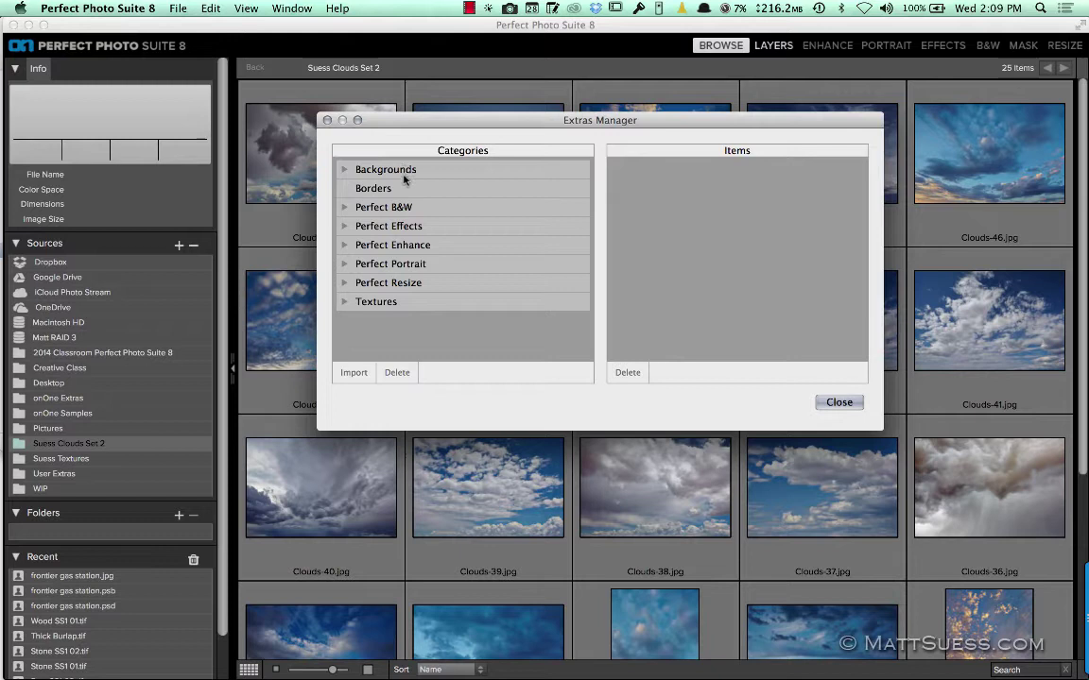
{"action": "left_click", "coordinate": [404, 170]}
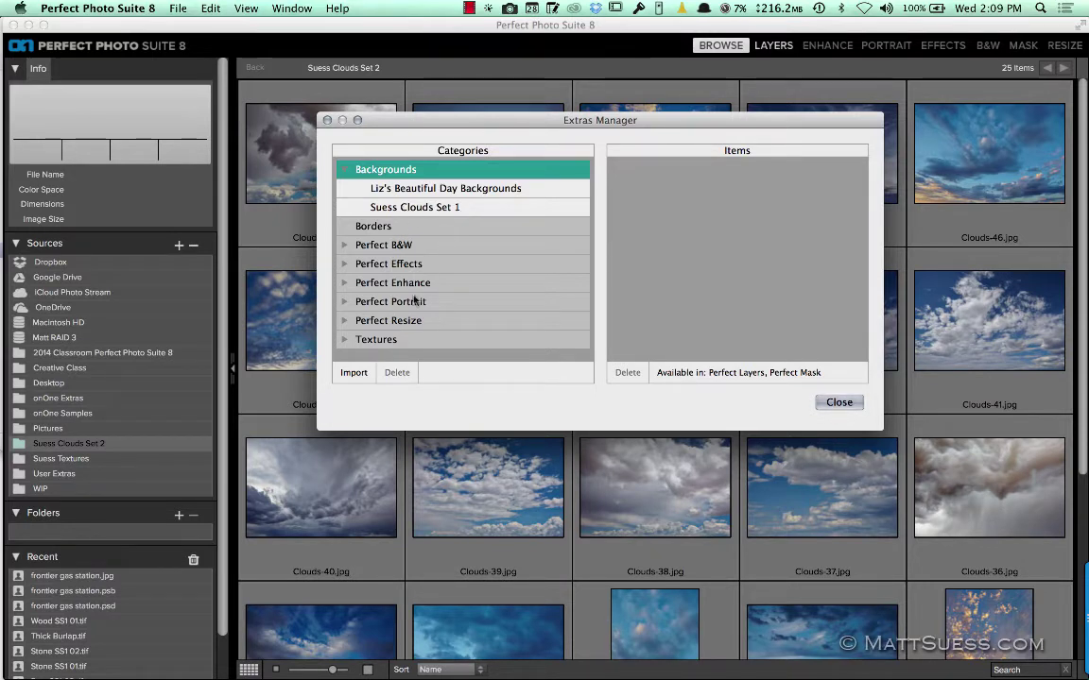
Select Clouds-26.jpg through Clouds-50.jpg in the Suess Clouds Set 2 folder for import into Backgrounds
{"action": "left_click", "coordinate": [358, 374]}
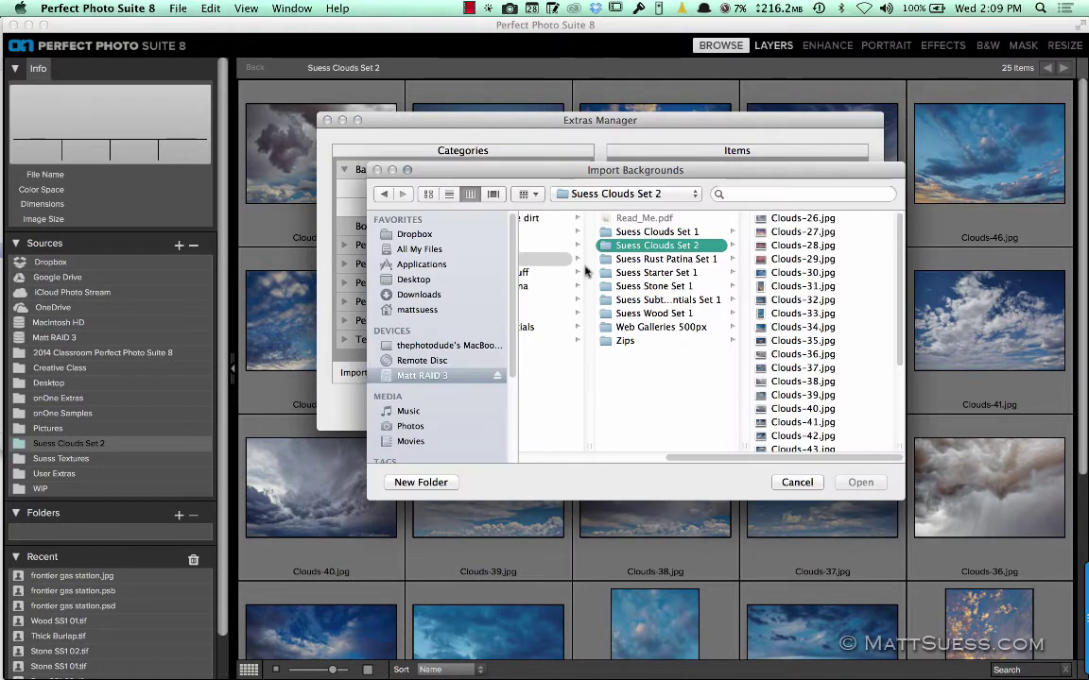
{"action": "left_click", "coordinate": [663, 232]}
{"action": "left_click", "coordinate": [676, 247]}
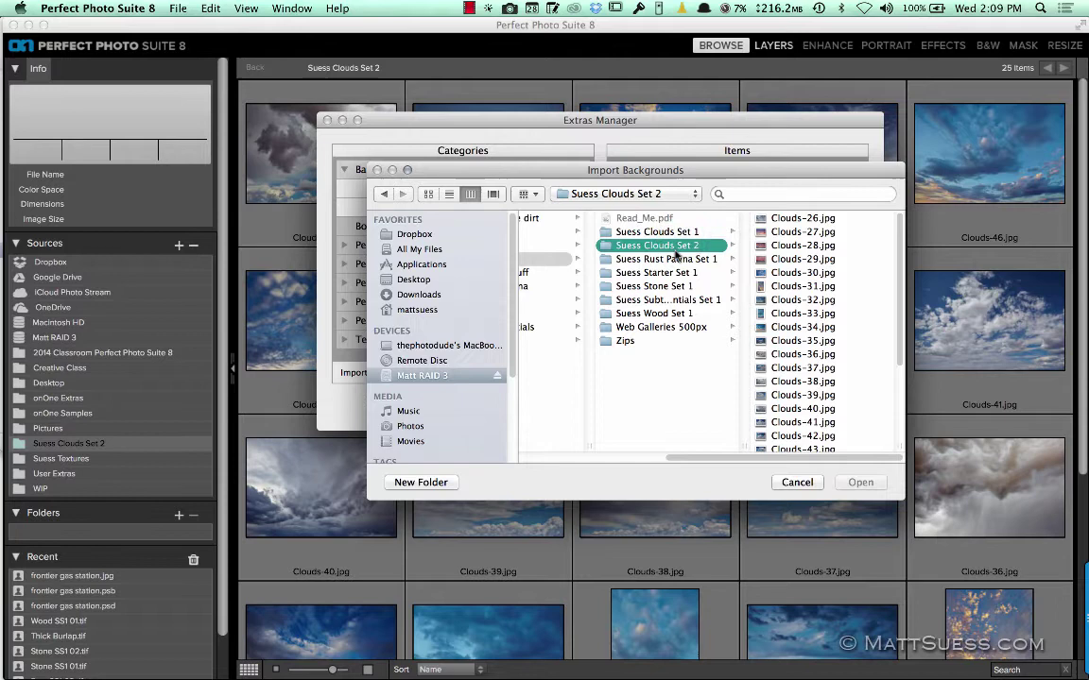
{"action": "left_click", "coordinate": [809, 218]}
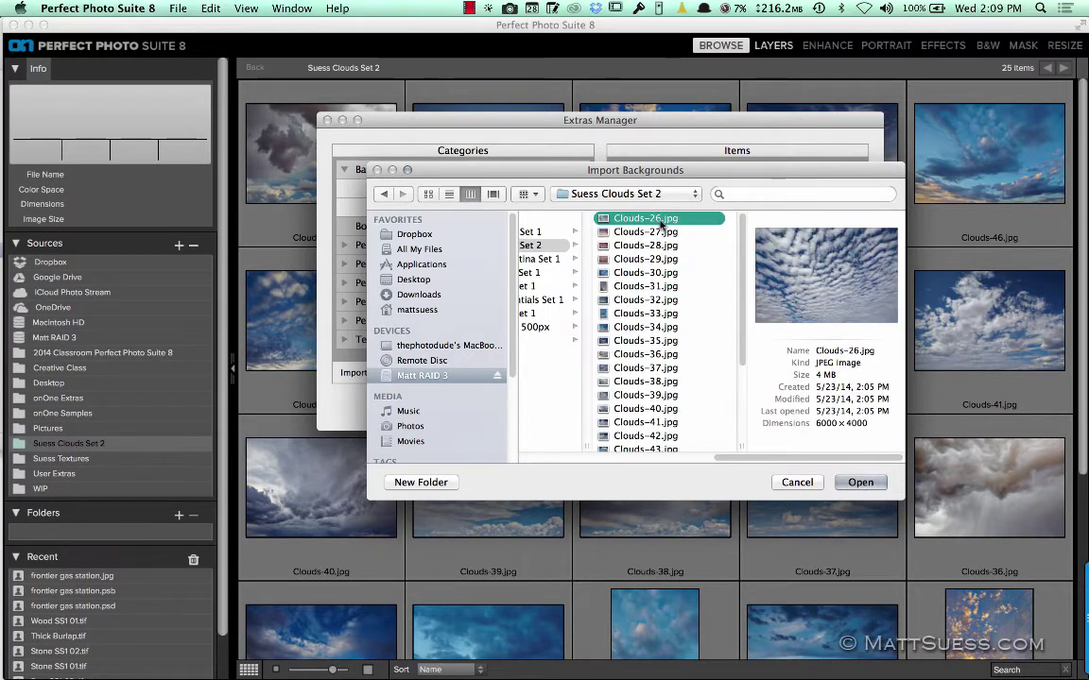
{"action": "left_click", "coordinate": [740, 255]}
{"action": "left_click_drag", "start_coordinate": [740, 255], "coordinate": [718, 400]}
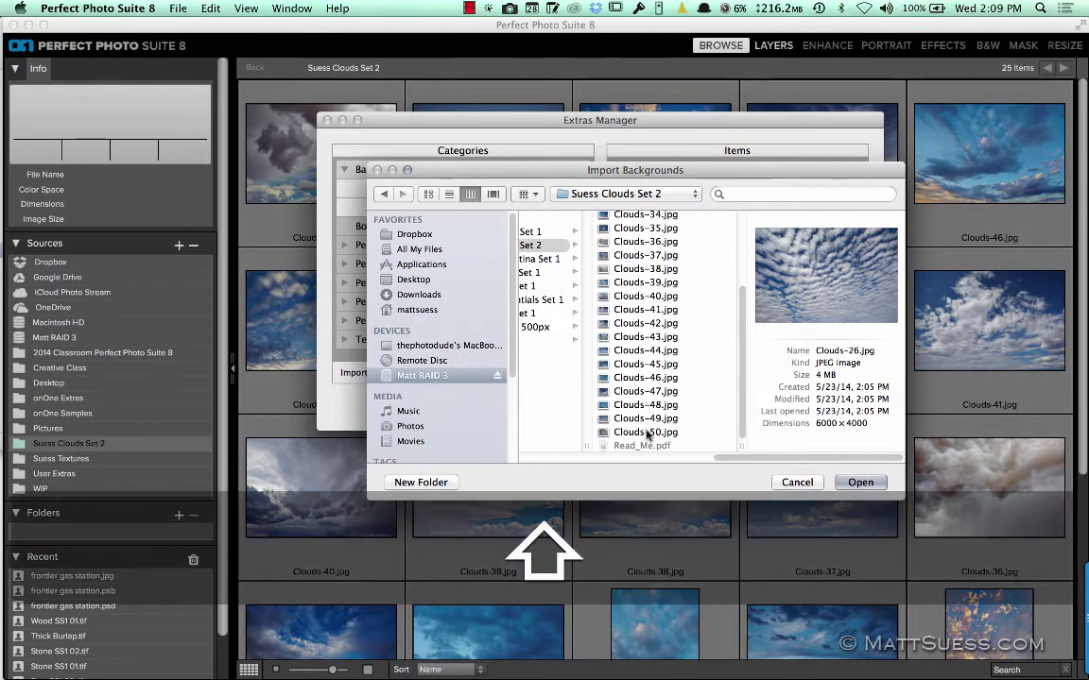
{"action": "left_click", "coordinate": [647, 432], "text": "shift"}
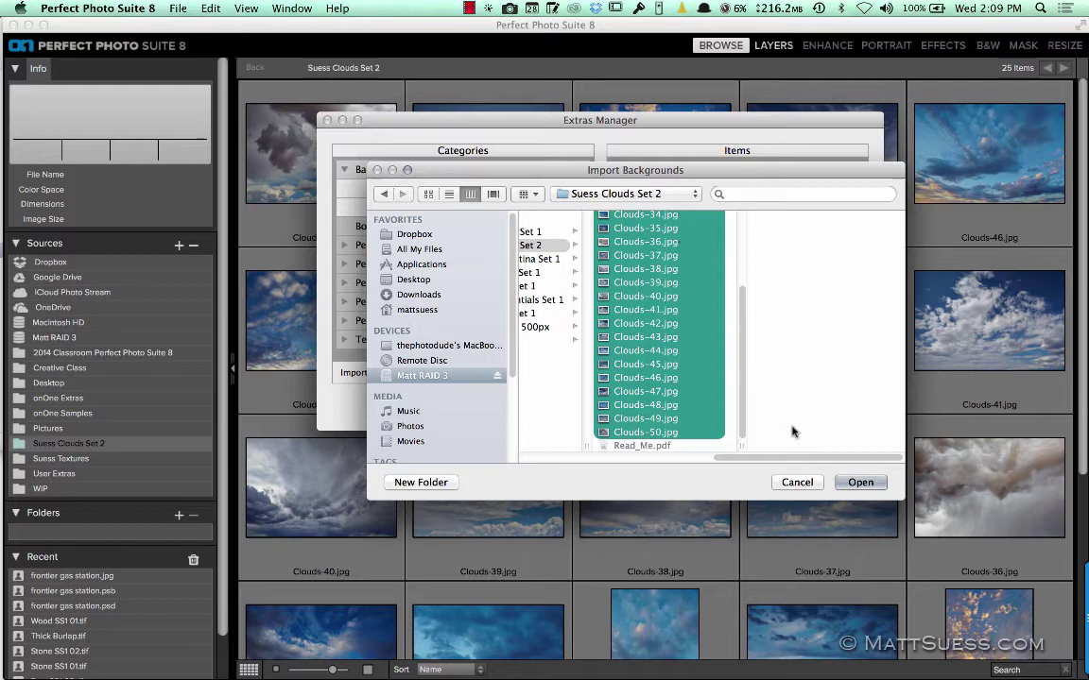
{"action": "left_click", "coordinate": [860, 482]}
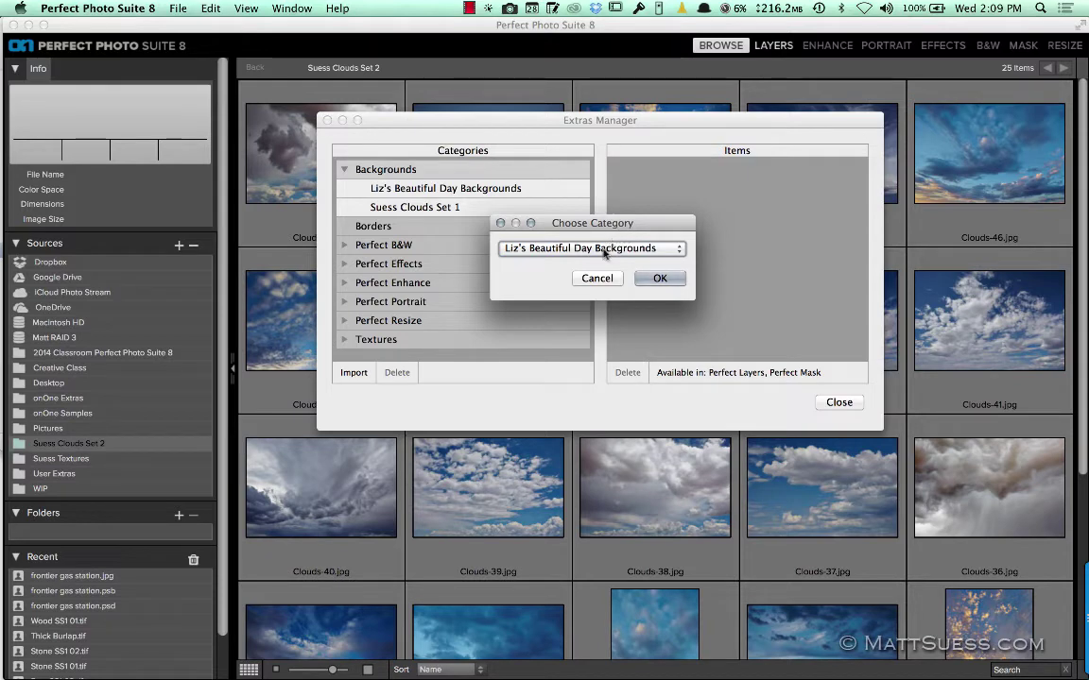
Create the new background category Suess Clouds Set 2 and import the clouds into it
{"action": "left_click", "coordinate": [602, 247]}
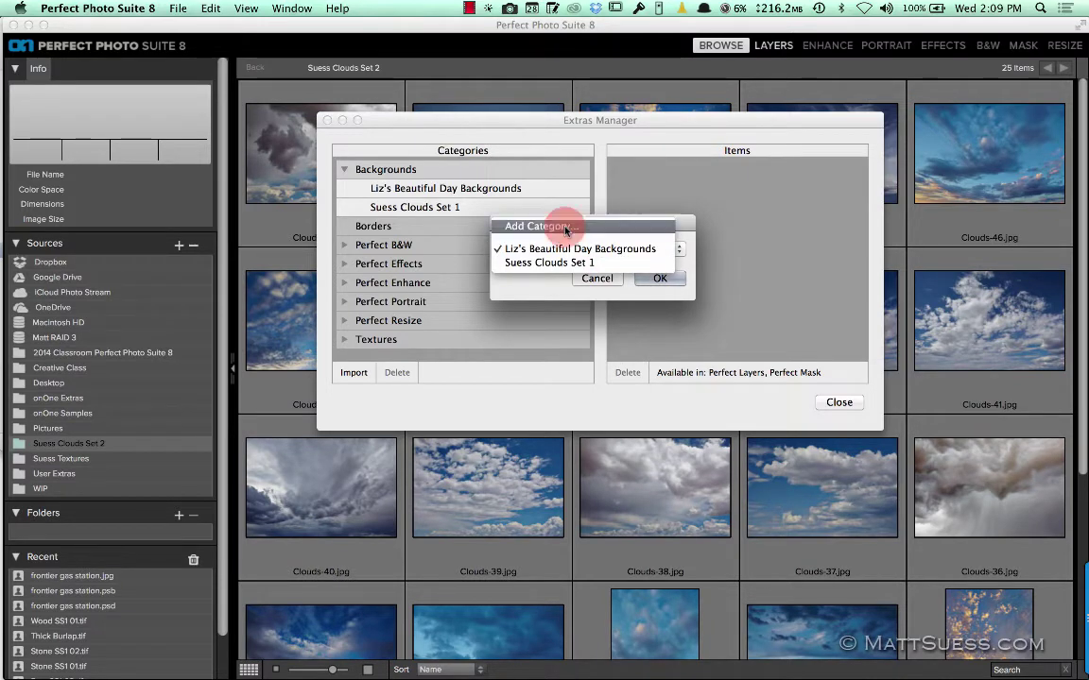
{"action": "left_click", "coordinate": [567, 228]}
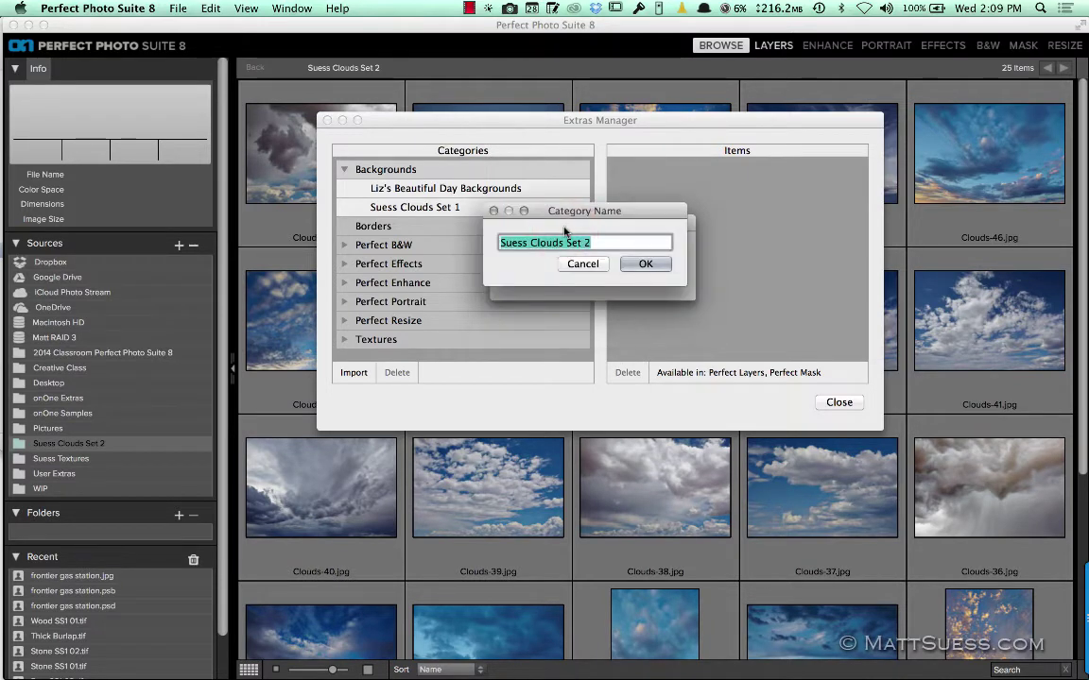
{"action": "left_click", "coordinate": [639, 266]}
{"action": "left_click", "coordinate": [661, 279]}
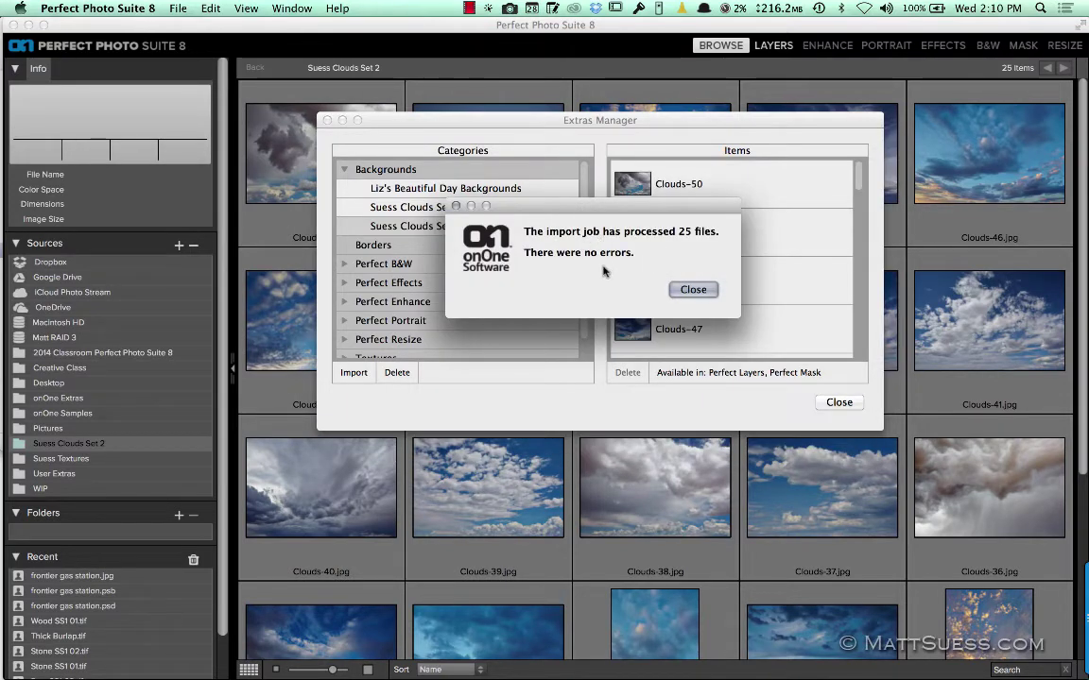
Select Rust Patina 01 through 25 from the Suess Rust Patina Set 1 folder for import as Textures
{"action": "left_click", "coordinate": [688, 292]}
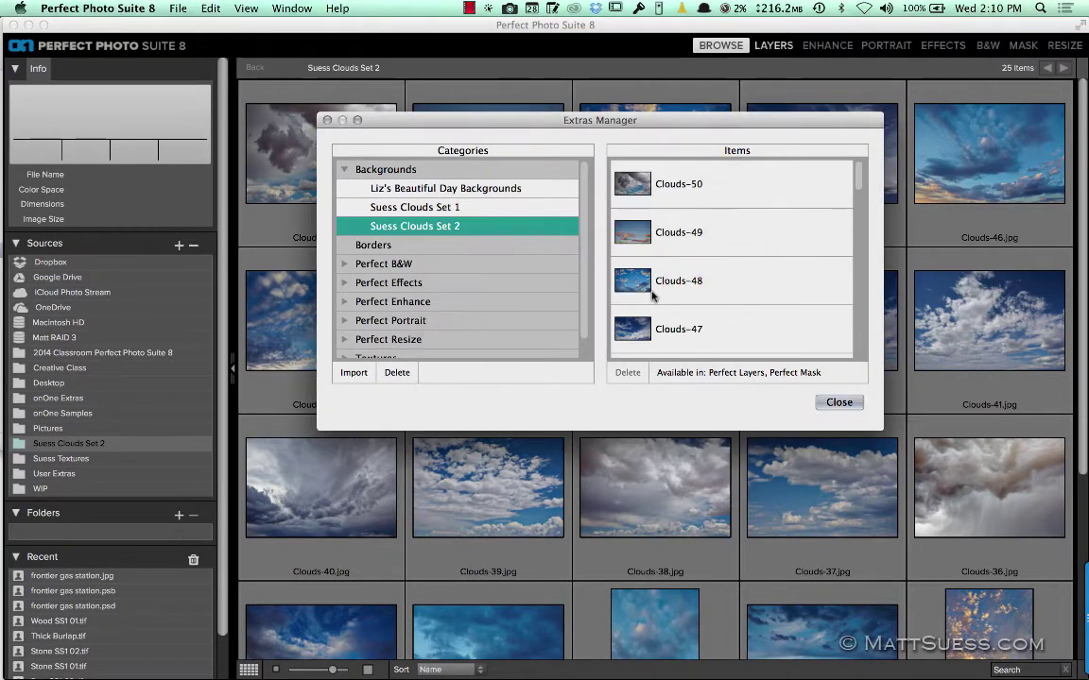
{"action": "left_click", "coordinate": [584, 318]}
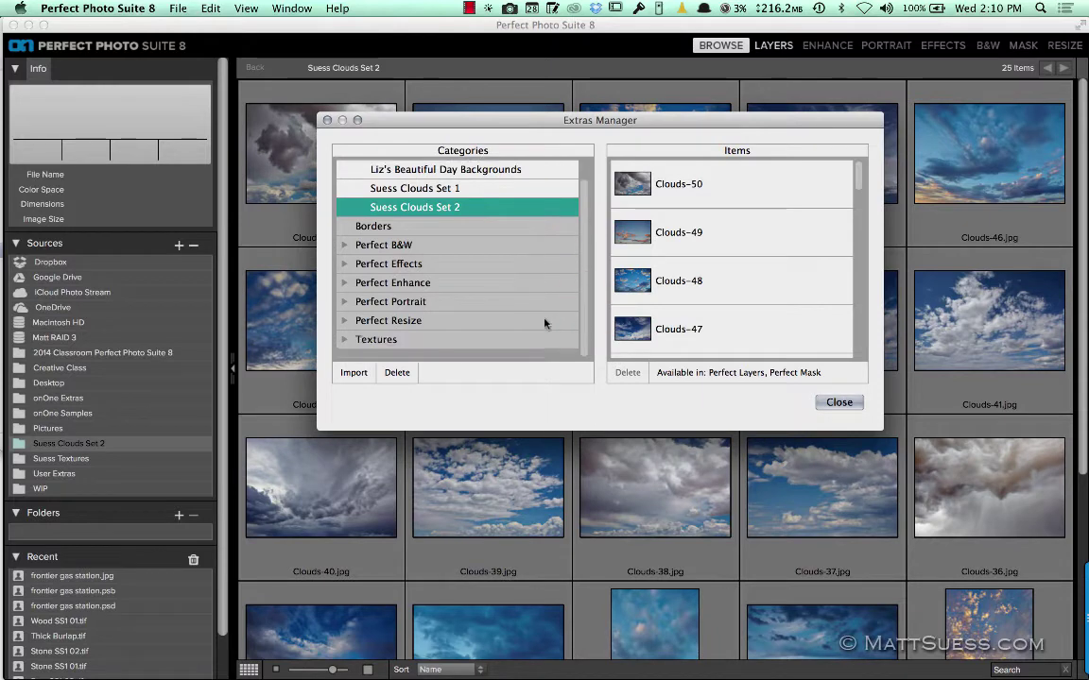
{"action": "left_click", "coordinate": [350, 340]}
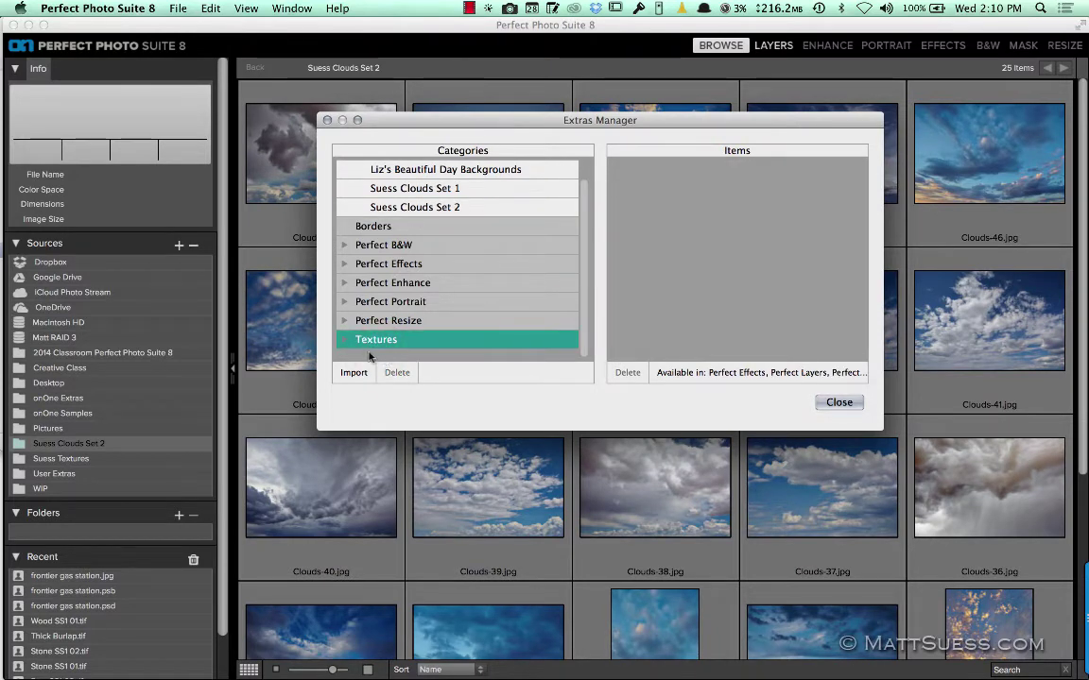
{"action": "left_click", "coordinate": [353, 373]}
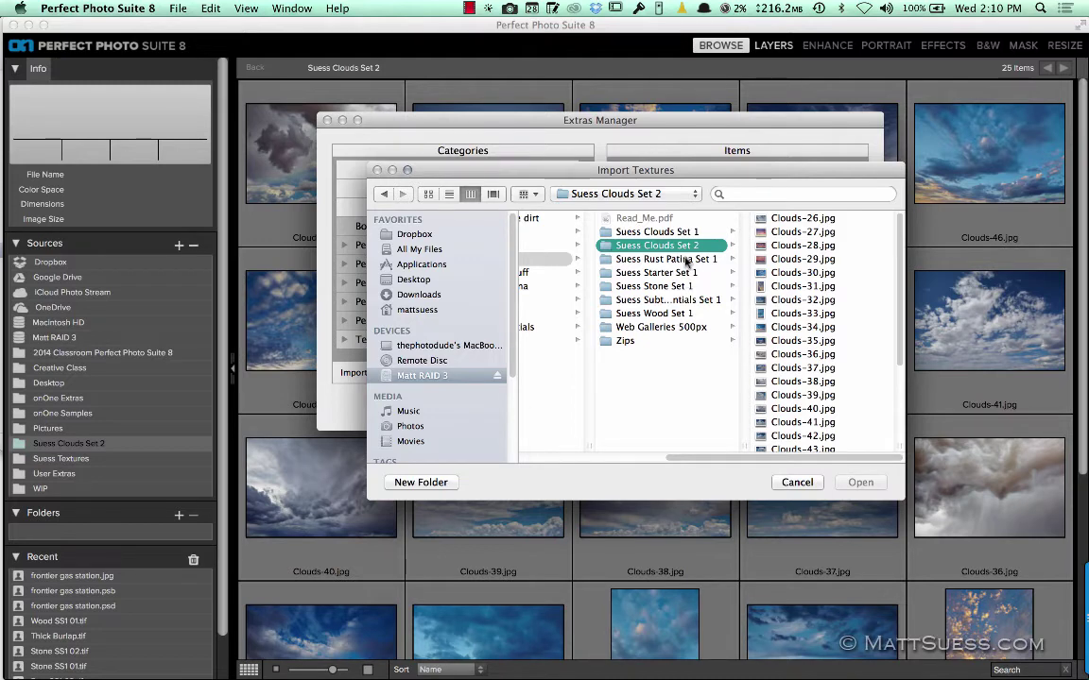
{"action": "left_click", "coordinate": [687, 260]}
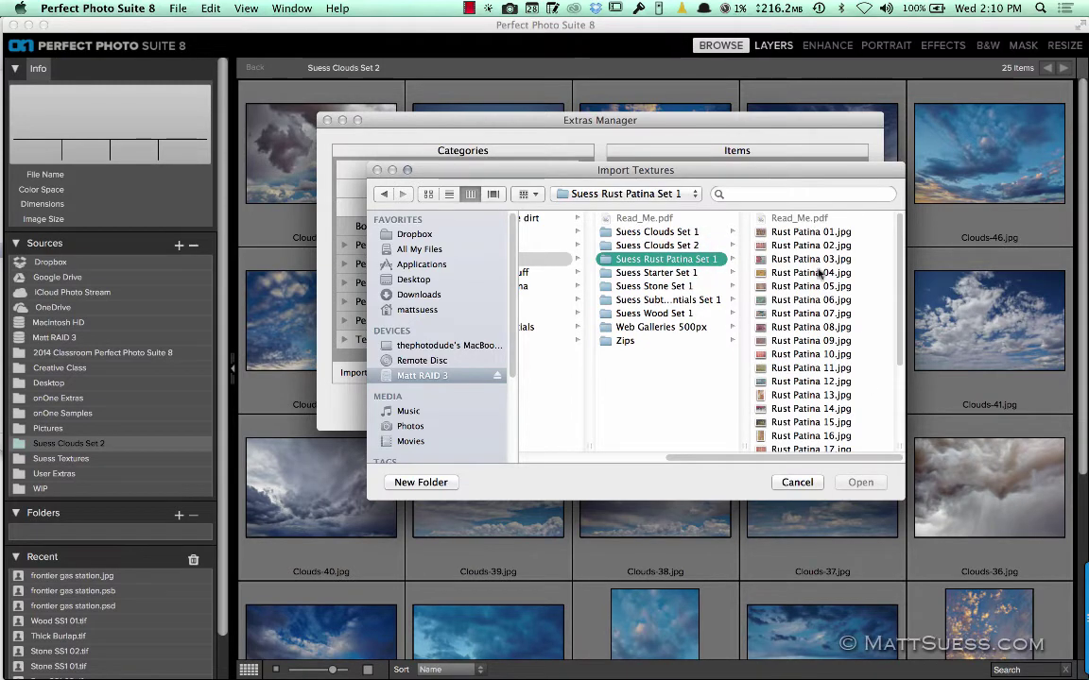
{"action": "left_click", "coordinate": [816, 236]}
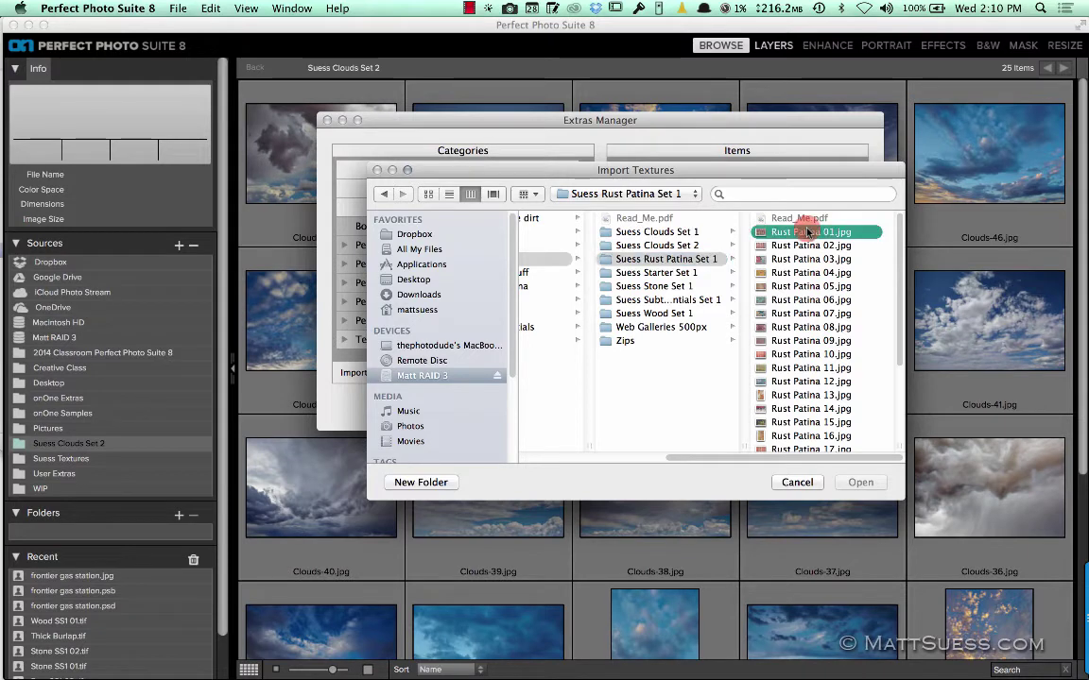
{"action": "left_click_drag", "start_coordinate": [742, 307], "coordinate": [741, 418]}
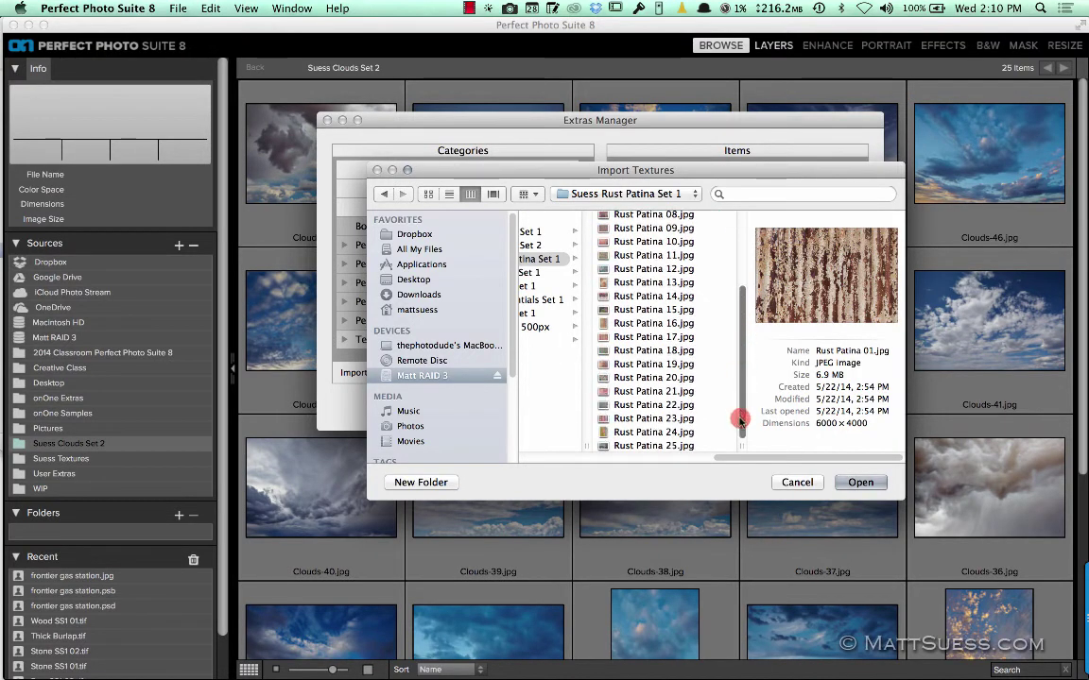
{"action": "left_click", "coordinate": [659, 447], "text": "shift"}
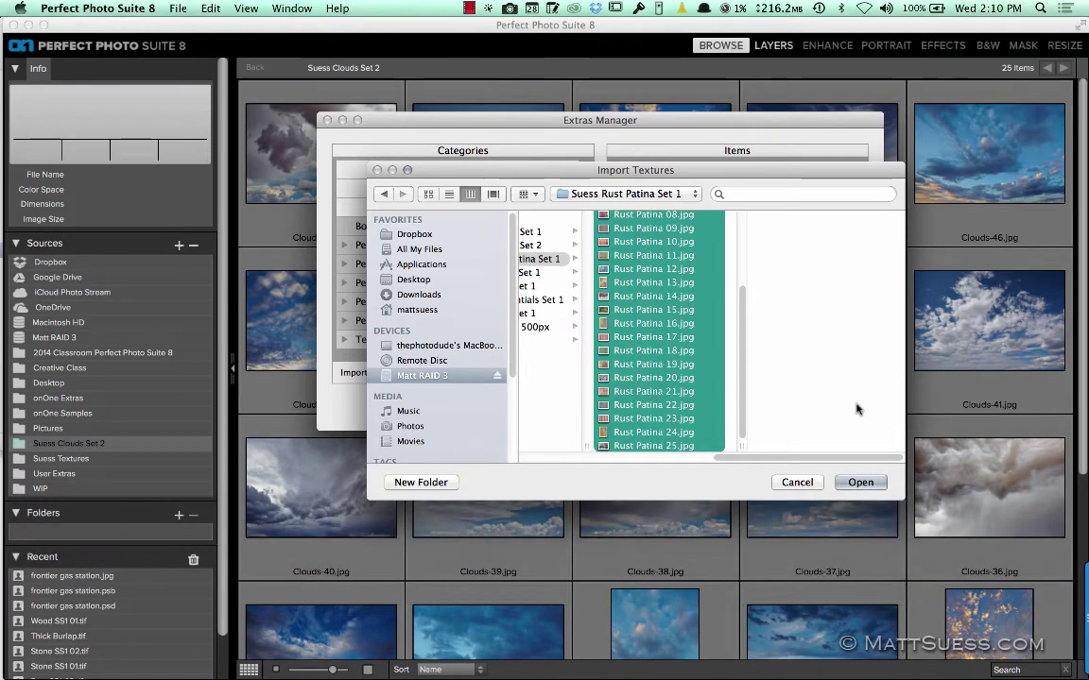
{"action": "left_click", "coordinate": [857, 480]}
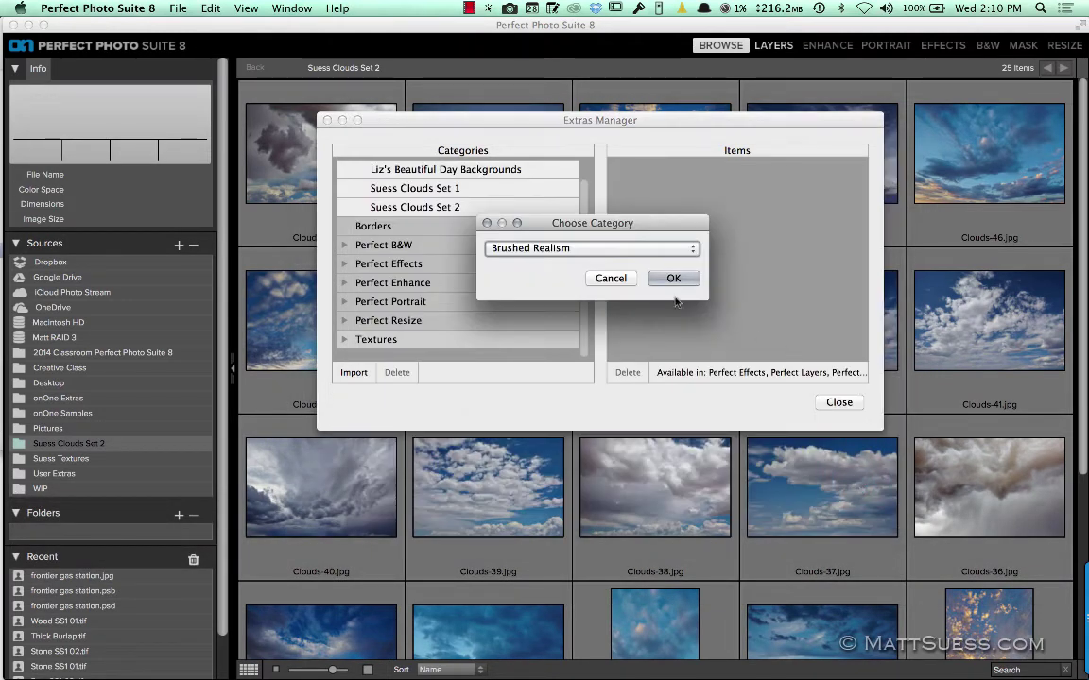
Create the new texture category Suess Rust Patina Set 1 and import the rust images into it
{"action": "left_click", "coordinate": [631, 248]}
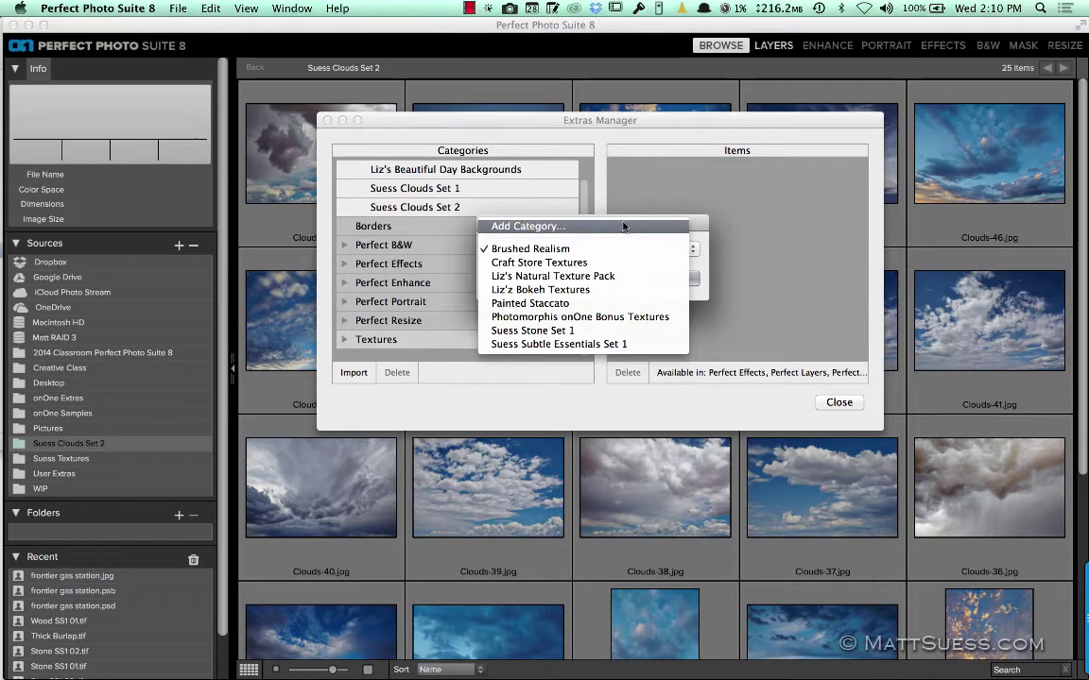
{"action": "left_click", "coordinate": [623, 226]}
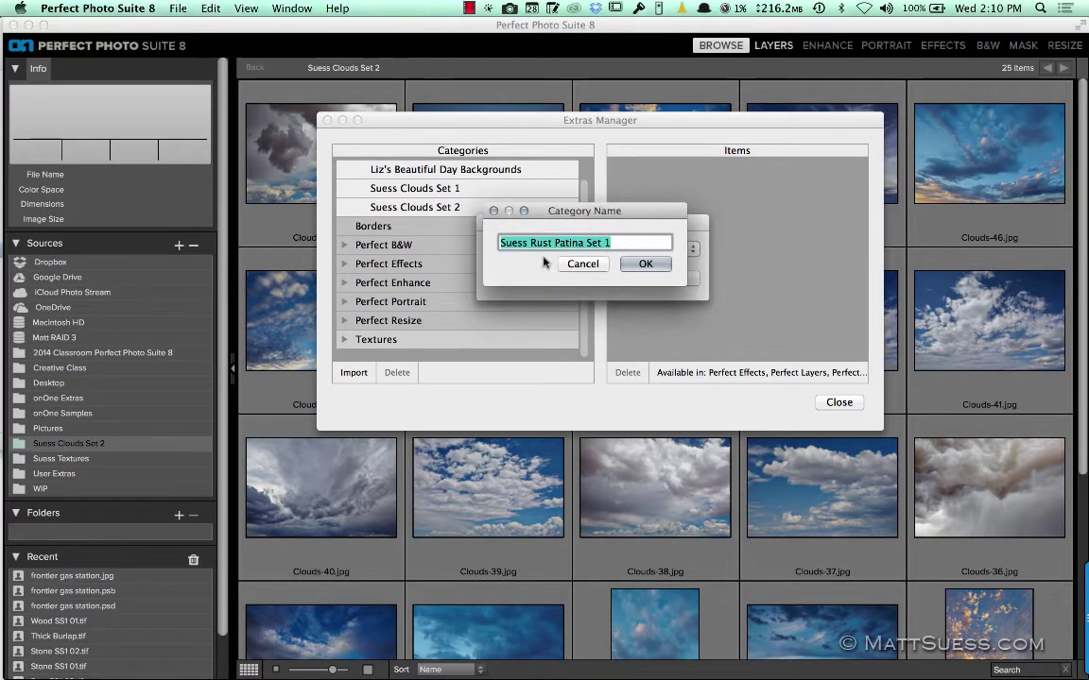
{"action": "left_click", "coordinate": [641, 263]}
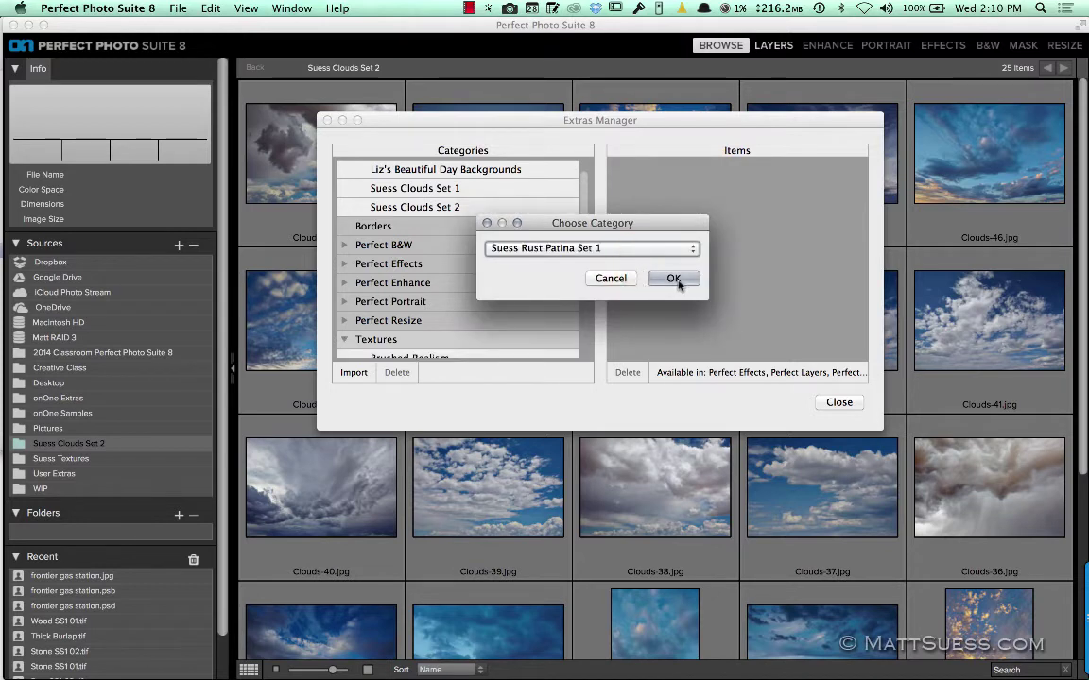
{"action": "left_click", "coordinate": [675, 280]}
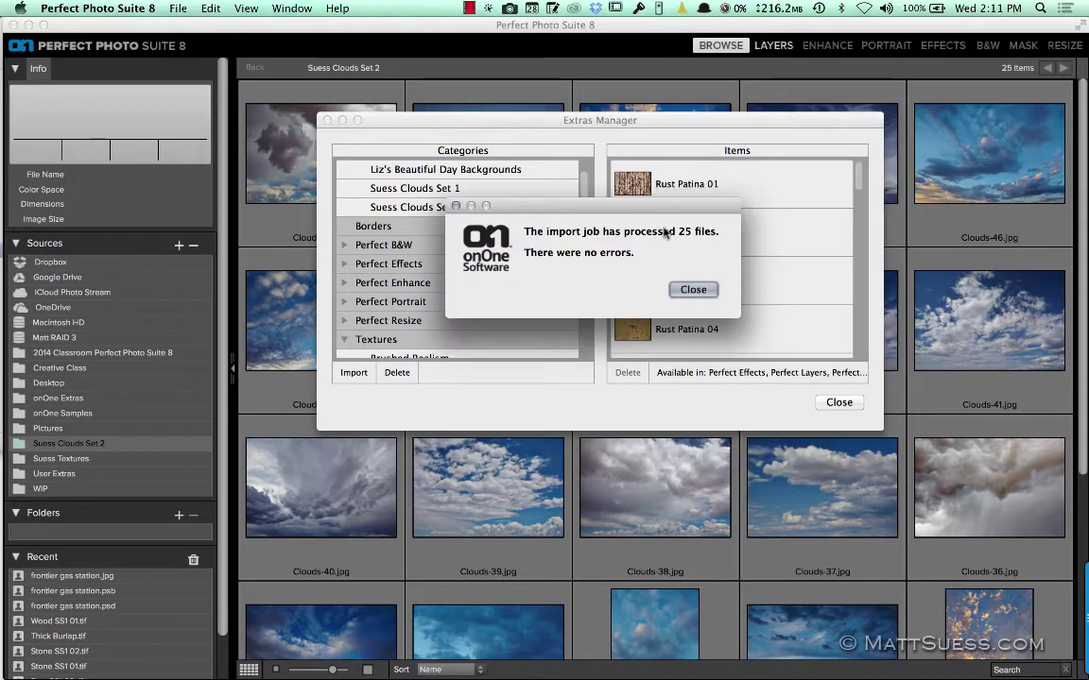
Close the Extras Manager and select Yosemite.jpg in the onOne Samples source
{"action": "left_click", "coordinate": [693, 291]}
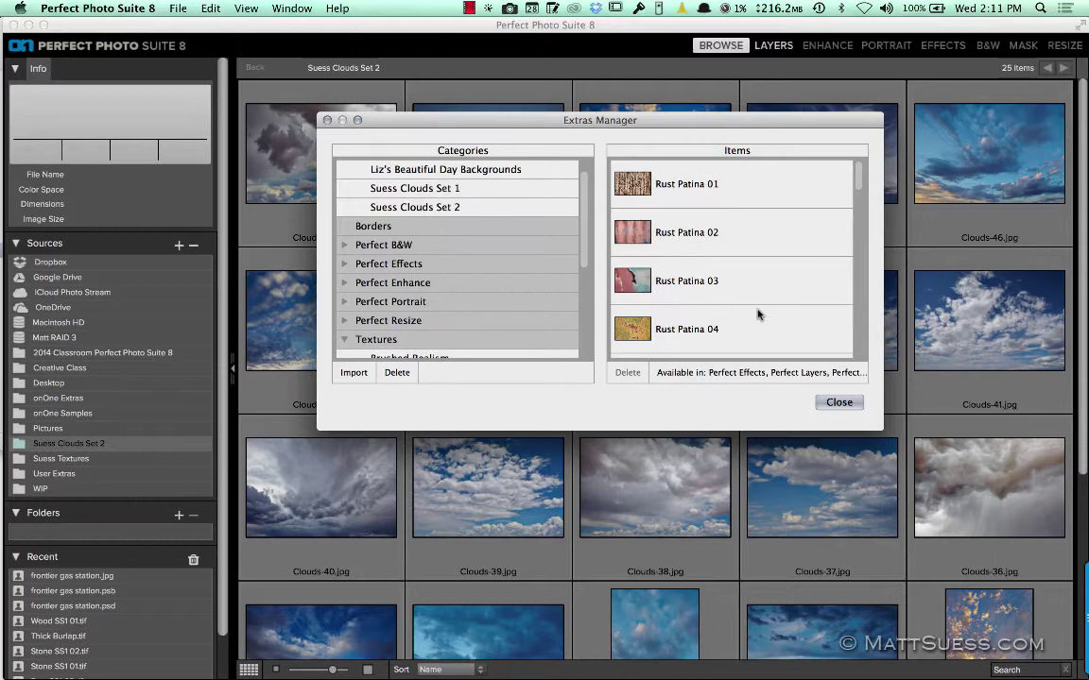
{"action": "left_click", "coordinate": [828, 406]}
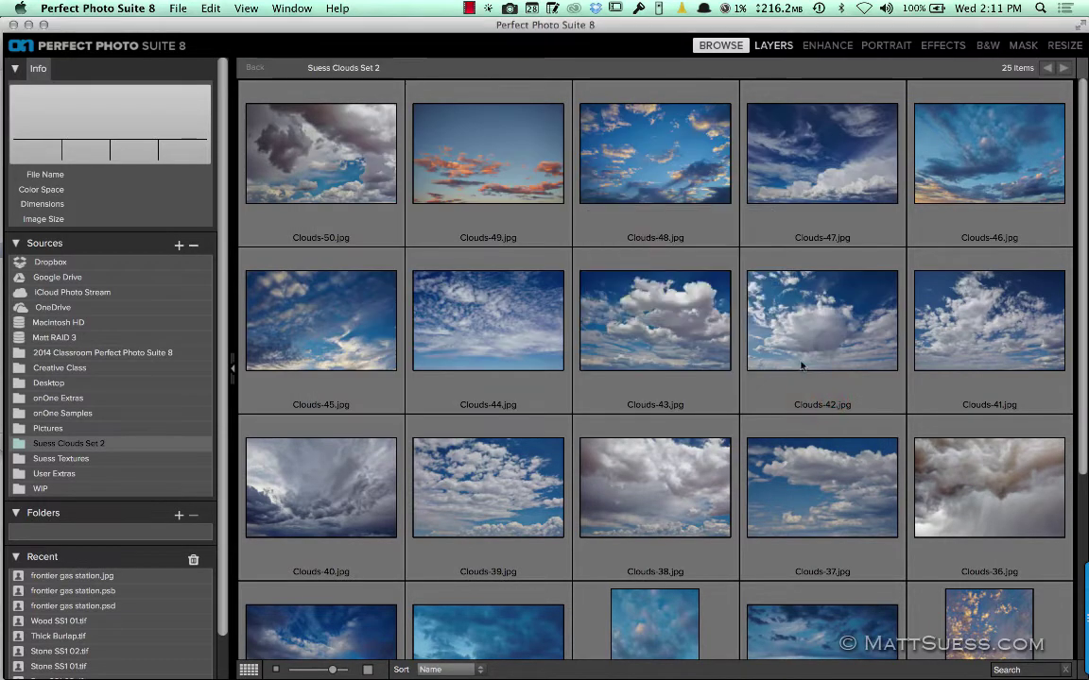
{"action": "left_click", "coordinate": [92, 403]}
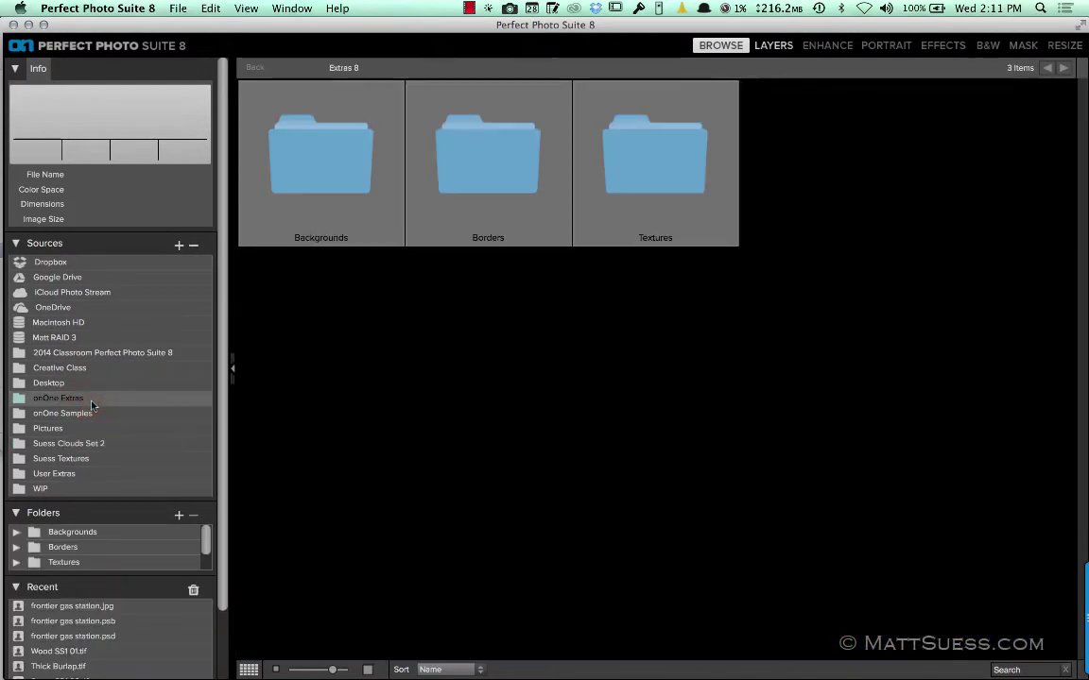
{"action": "left_click", "coordinate": [116, 352]}
{"action": "left_click", "coordinate": [673, 373]}
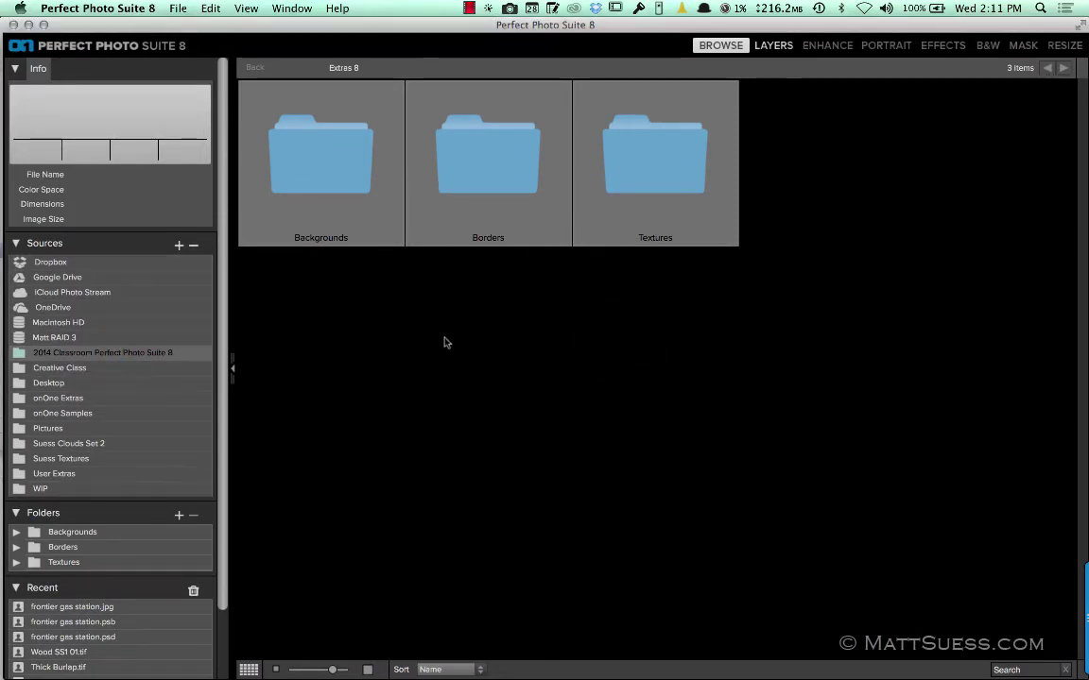
{"action": "left_click", "coordinate": [120, 413]}
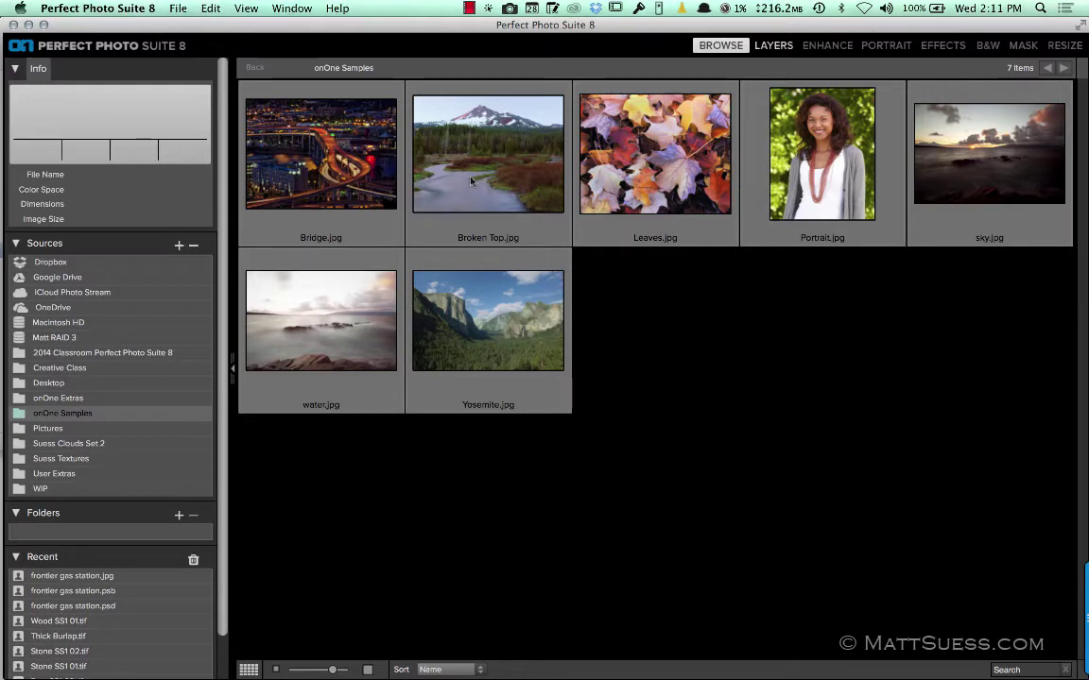
{"action": "left_click", "coordinate": [489, 326]}
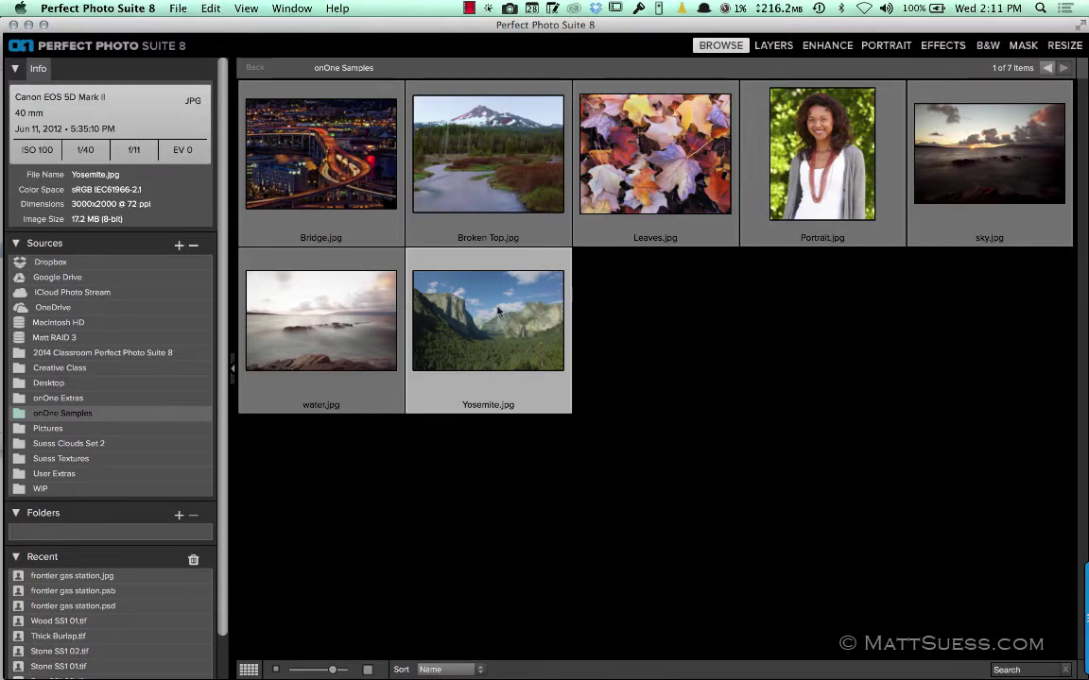
Open an edited copy of Yosemite.jpg in Layers as Yosemite.psd
{"action": "left_click", "coordinate": [772, 47]}
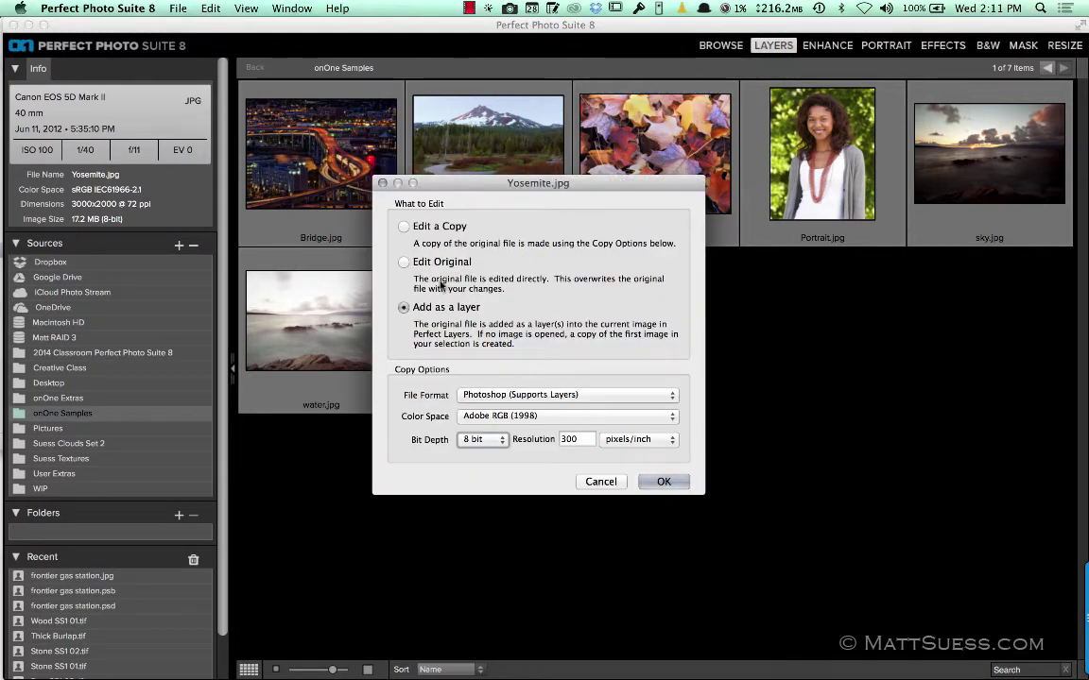
{"action": "left_click", "coordinate": [430, 227]}
{"action": "left_click", "coordinate": [660, 481]}
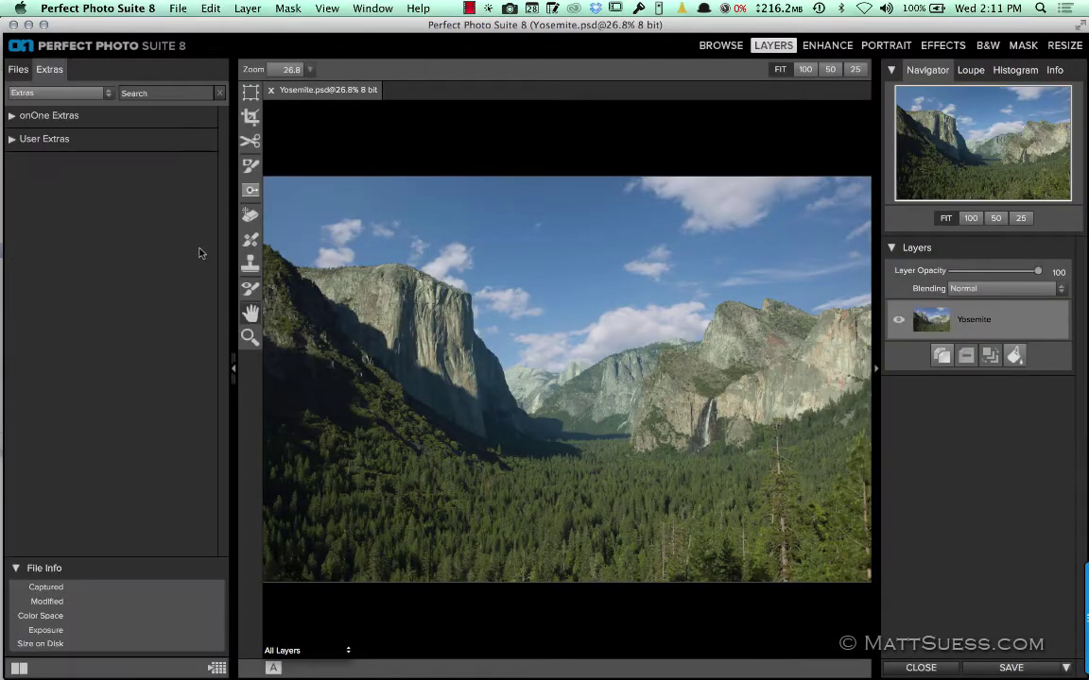
Expand User Extras > Textures > Suess Rust Patina Set 1 to show its rust texture thumbnails
{"action": "left_click", "coordinate": [11, 140]}
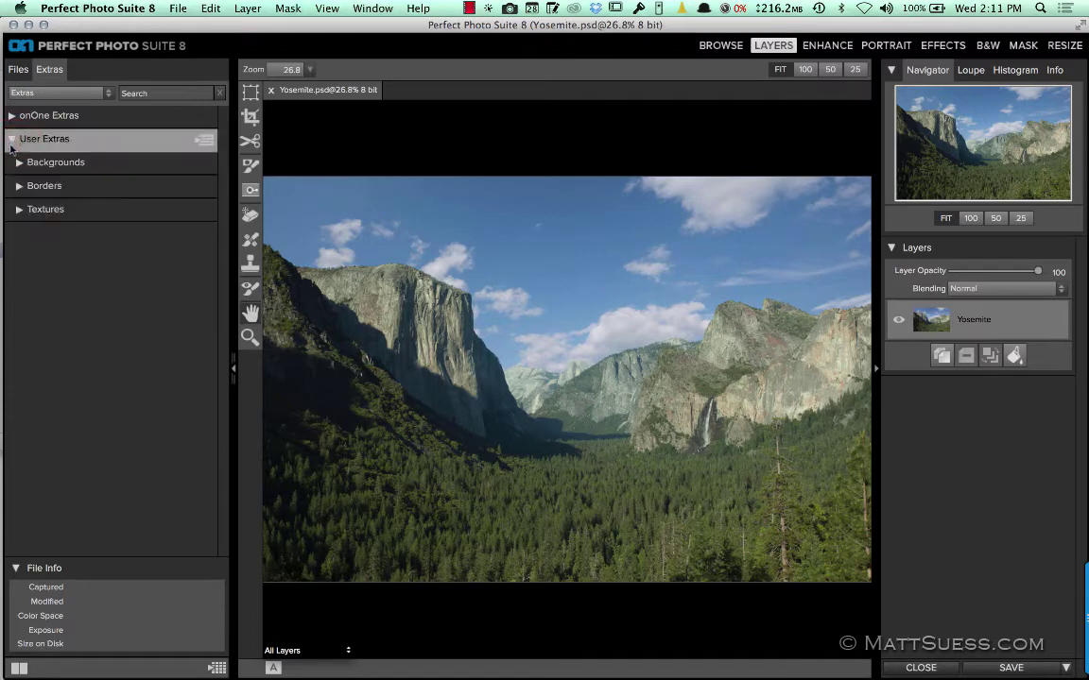
{"action": "left_click", "coordinate": [19, 163]}
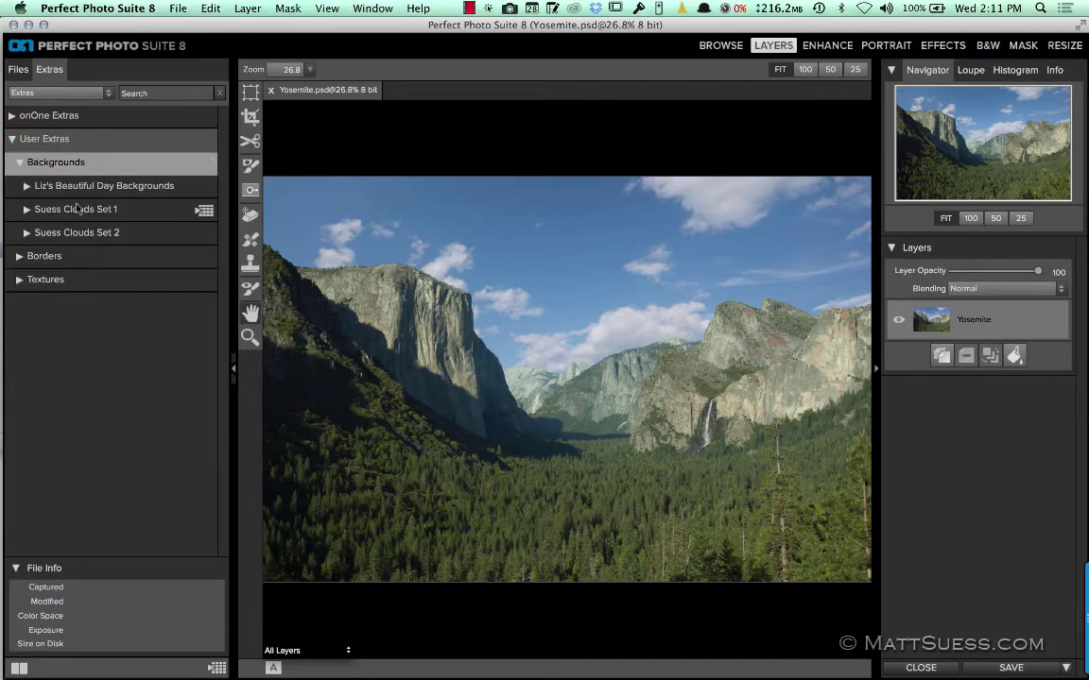
{"action": "left_click", "coordinate": [26, 233]}
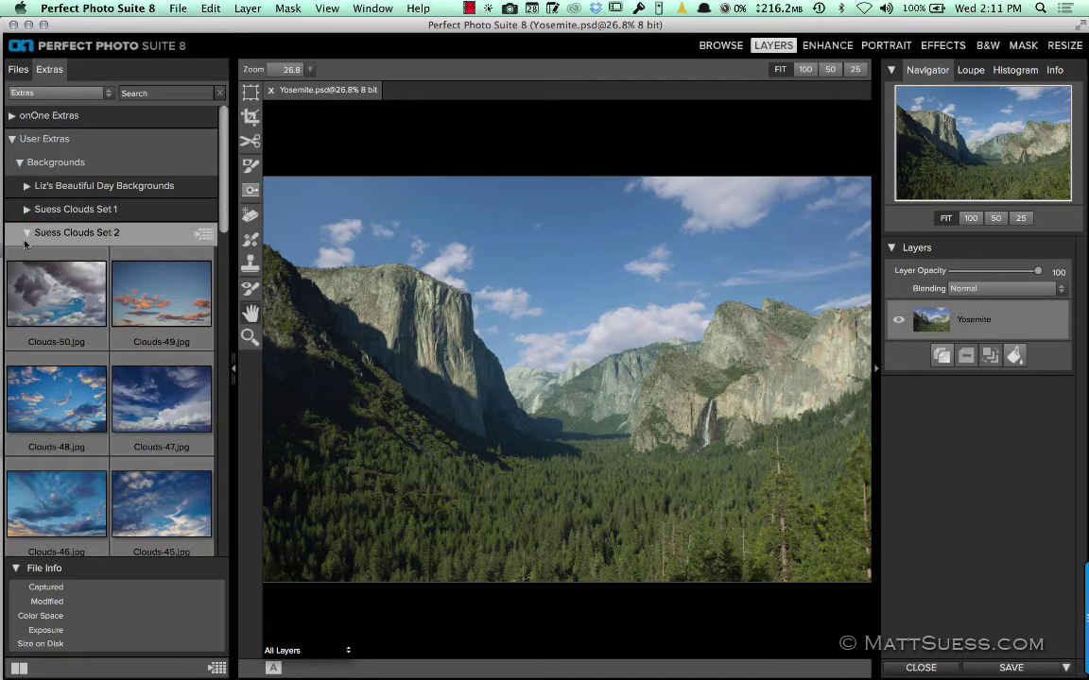
{"action": "left_click", "coordinate": [26, 234]}
{"action": "left_click", "coordinate": [16, 283]}
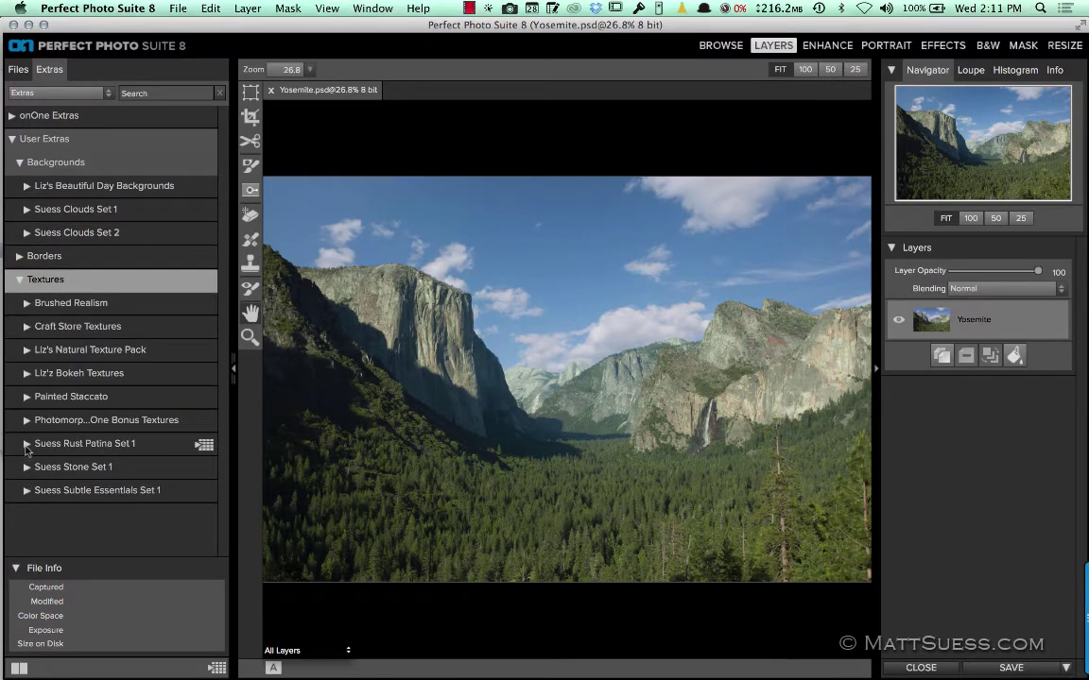
{"action": "left_click", "coordinate": [27, 448]}
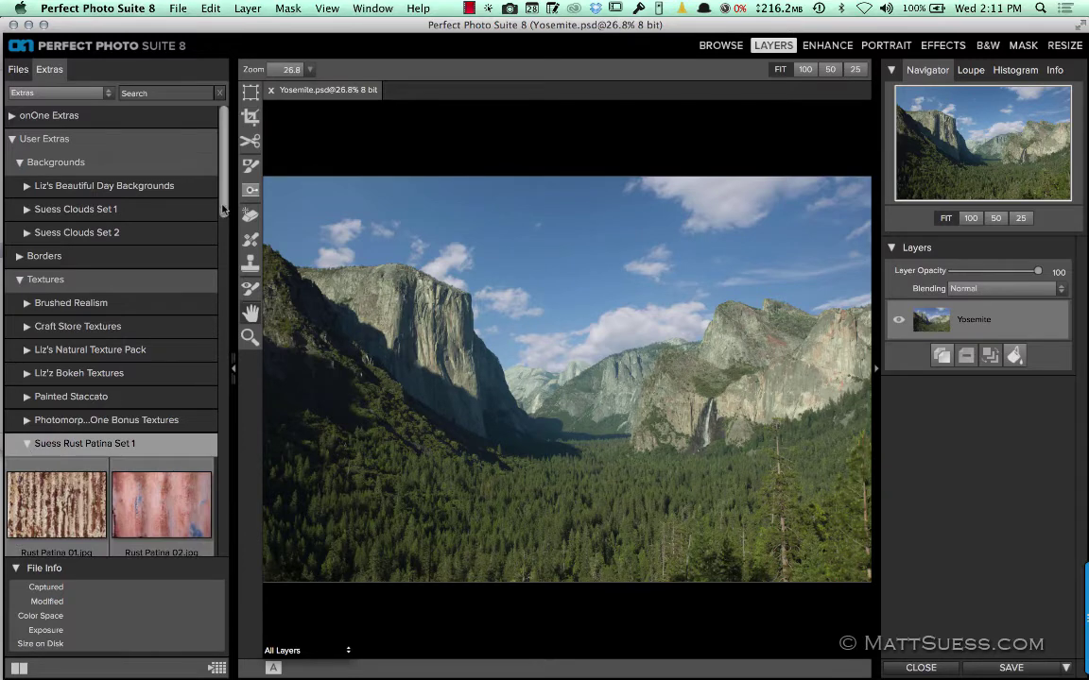
{"action": "mouse_move", "coordinate": [224, 209]}
{"action": "left_mouse_down"}
{"action": "mouse_move", "coordinate": [226, 283]}
{"action": "mouse_move", "coordinate": [224, 210]}
{"action": "left_mouse_up"}
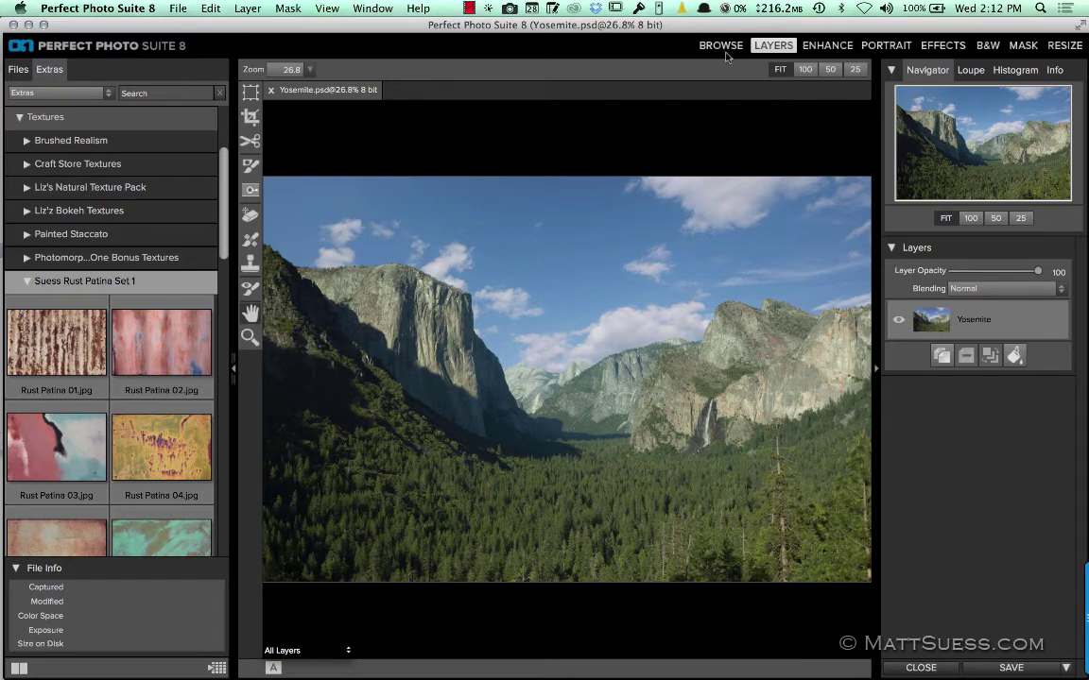
In Effects, add a Texturizer filter to Yosemite.psd with Cool Concrete, Subtle, 80 opacity
{"action": "left_click", "coordinate": [942, 45]}
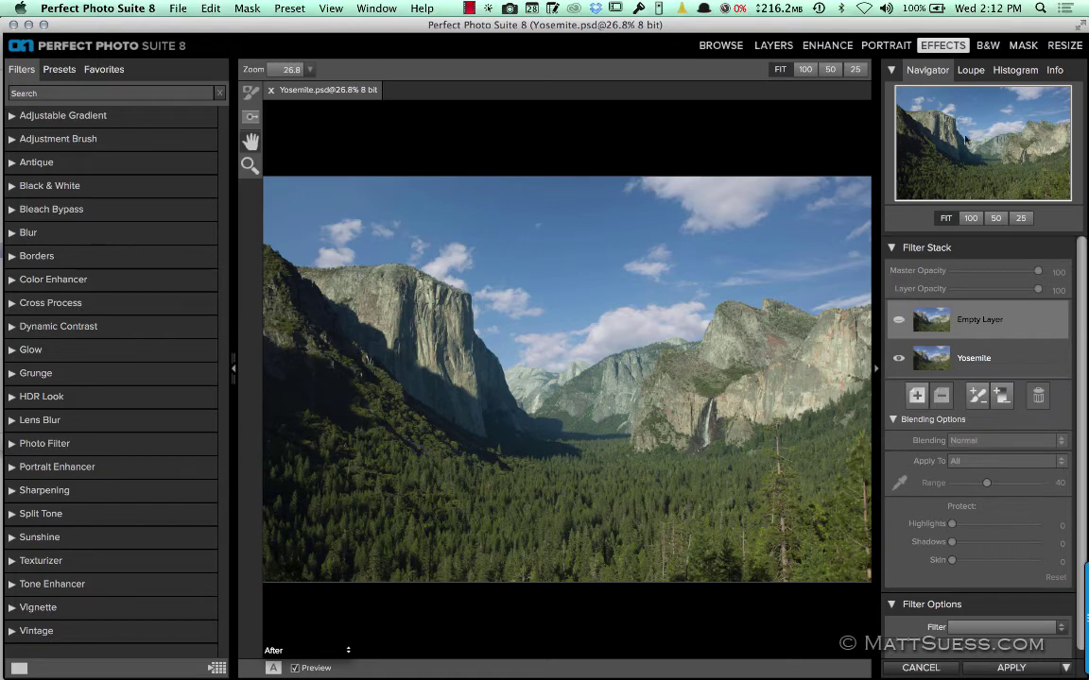
{"action": "left_click_drag", "start_coordinate": [1081, 383], "coordinate": [1012, 548]}
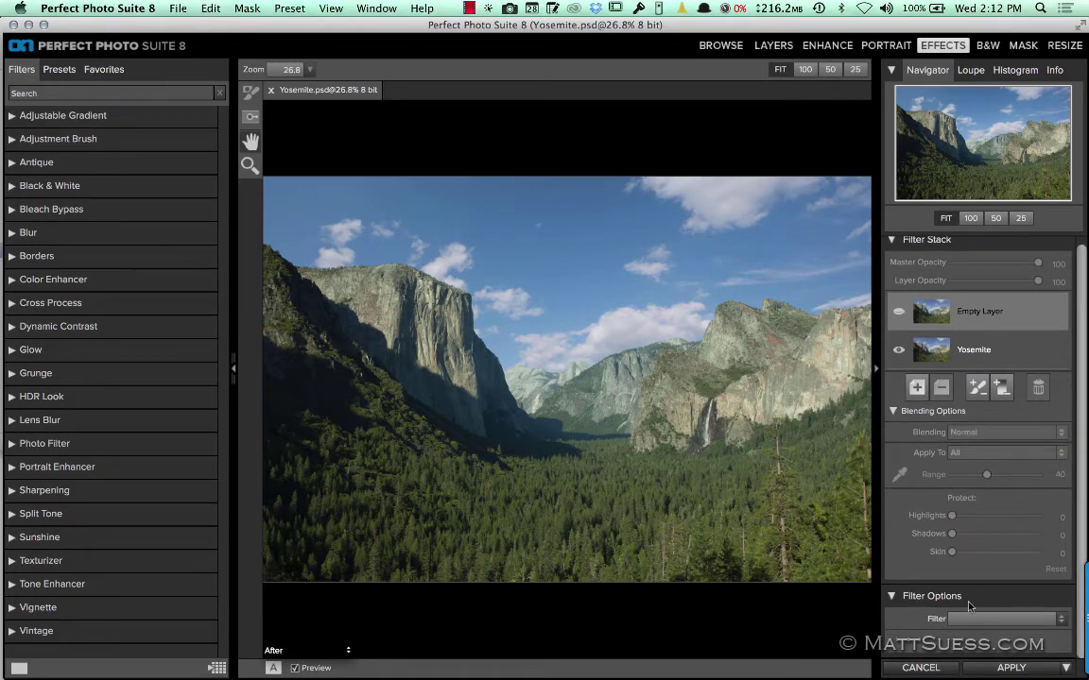
{"action": "left_click", "coordinate": [983, 621]}
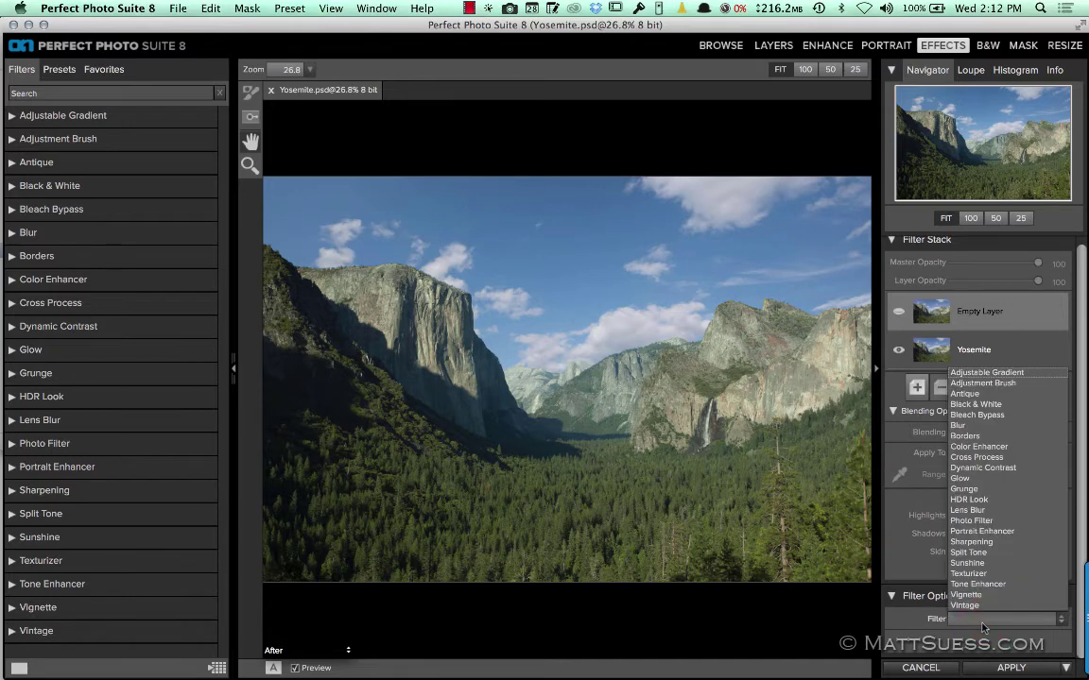
{"action": "left_click", "coordinate": [980, 580]}
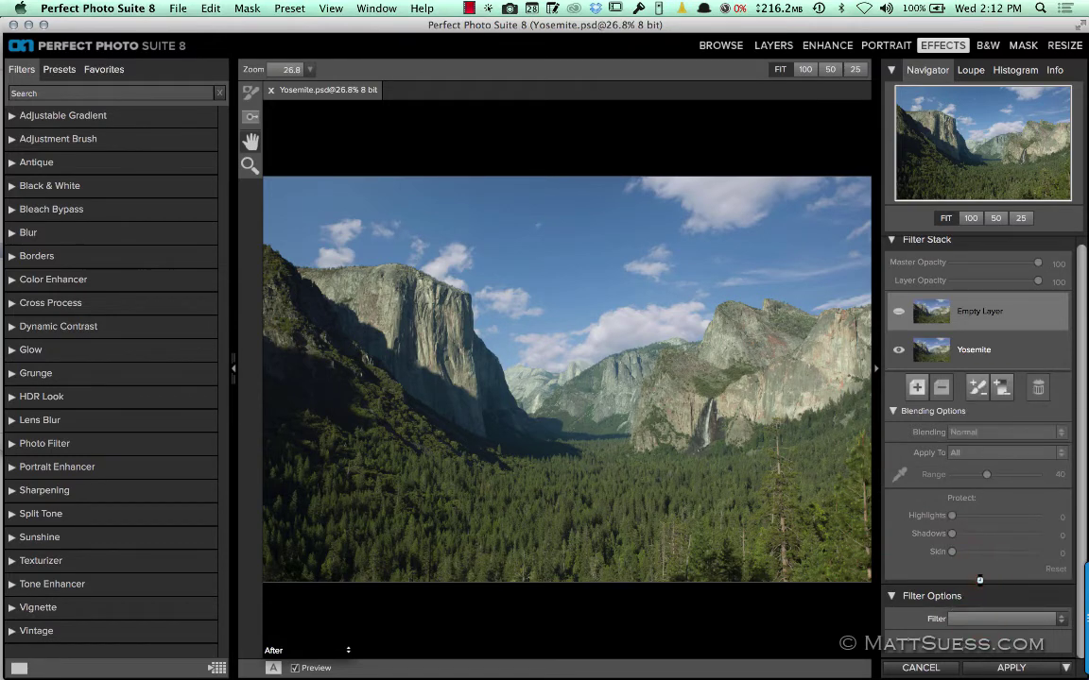
{"action": "left_click_drag", "start_coordinate": [1083, 425], "coordinate": [1078, 614]}
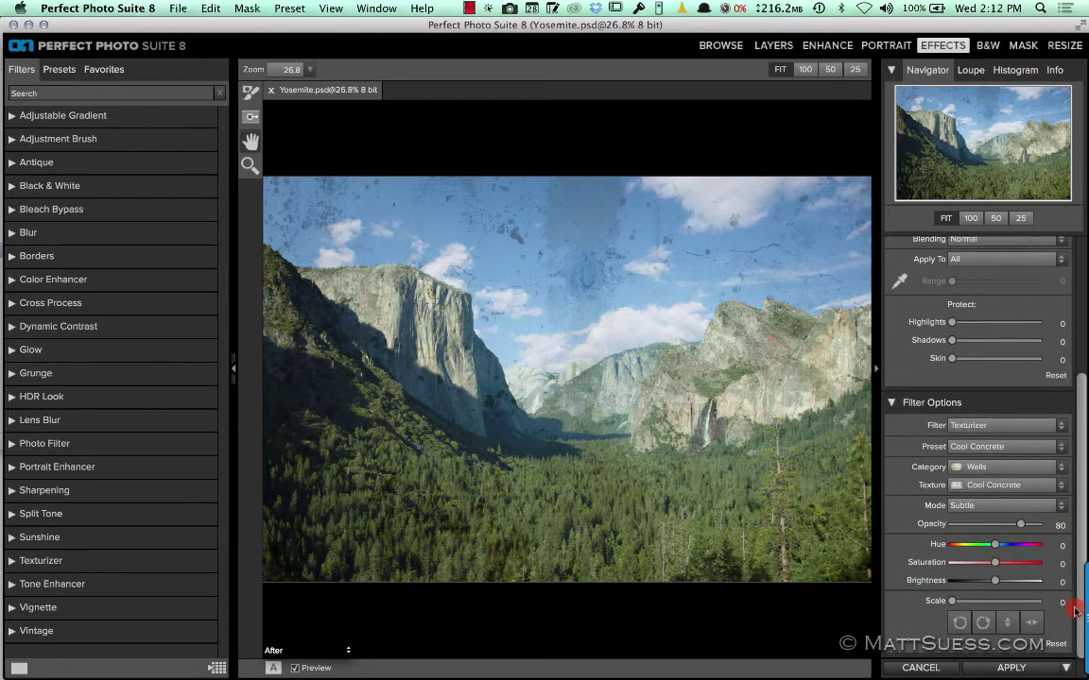
Set the Texturizer category to Suess Rust Patina Set 1 and the texture to Rust Patina 10
{"action": "left_click", "coordinate": [1000, 472]}
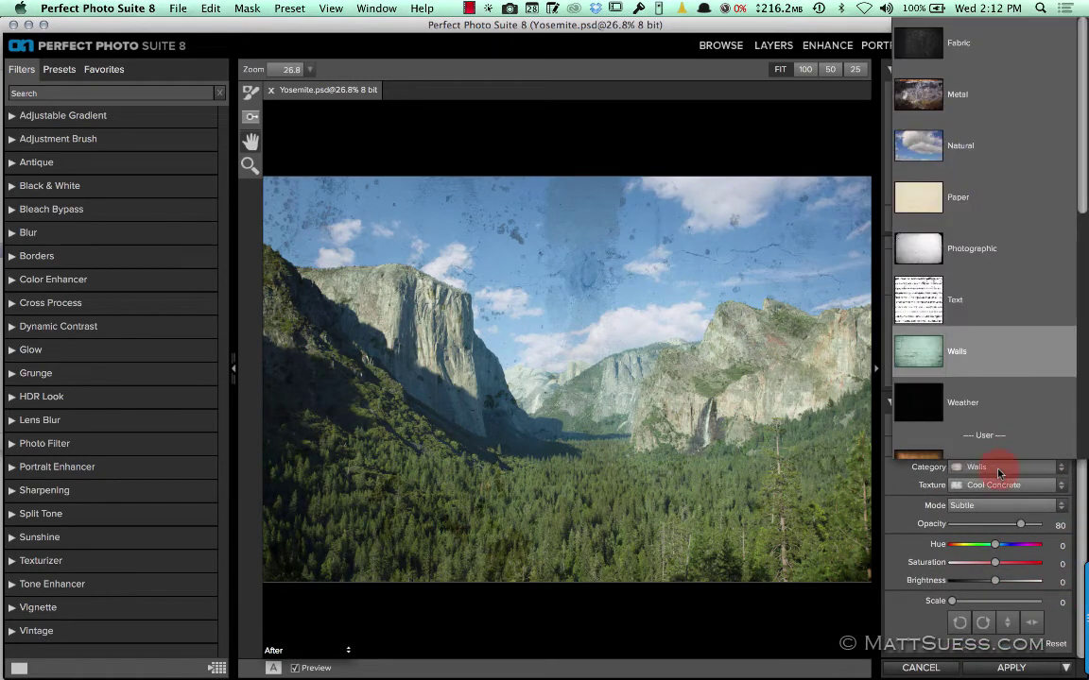
{"action": "scroll", "coordinate": [1056, 250], "scroll_direction": "down", "scroll_amount": 1}
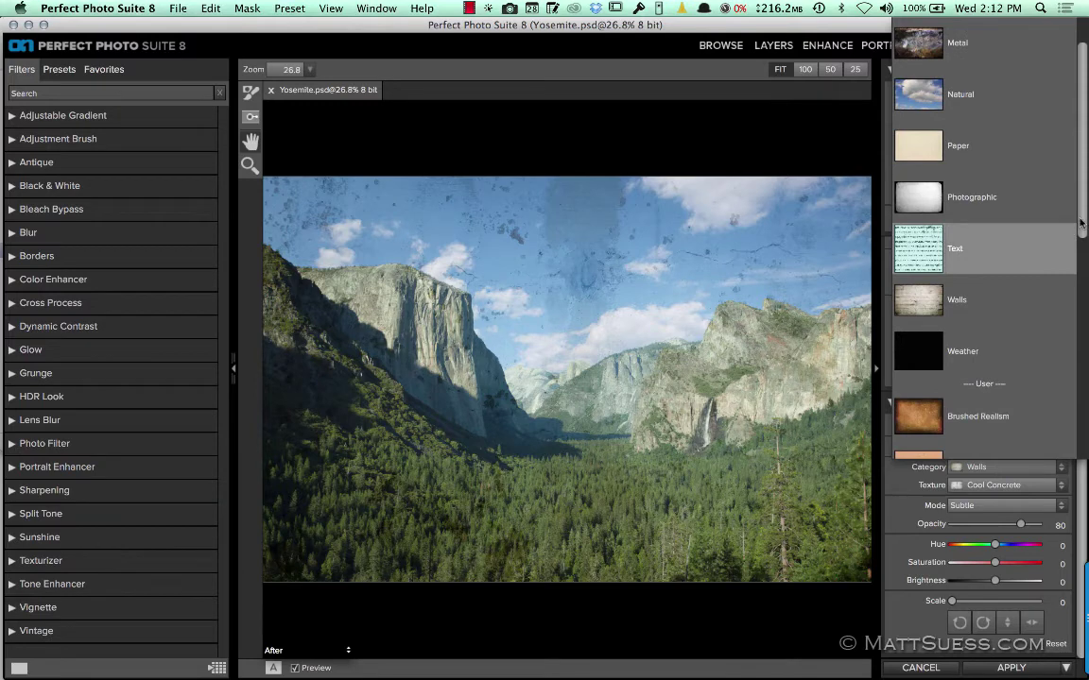
{"action": "left_click_drag", "start_coordinate": [1081, 223], "coordinate": [1070, 354]}
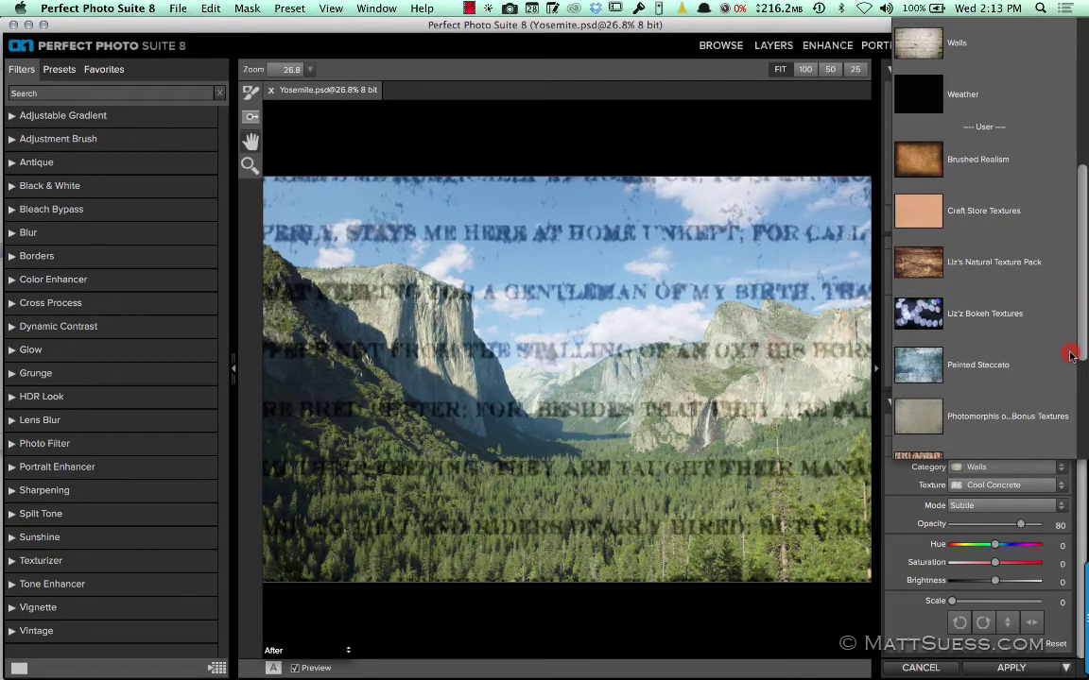
{"action": "scroll", "coordinate": [1072, 356], "scroll_direction": "down", "scroll_amount": 1}
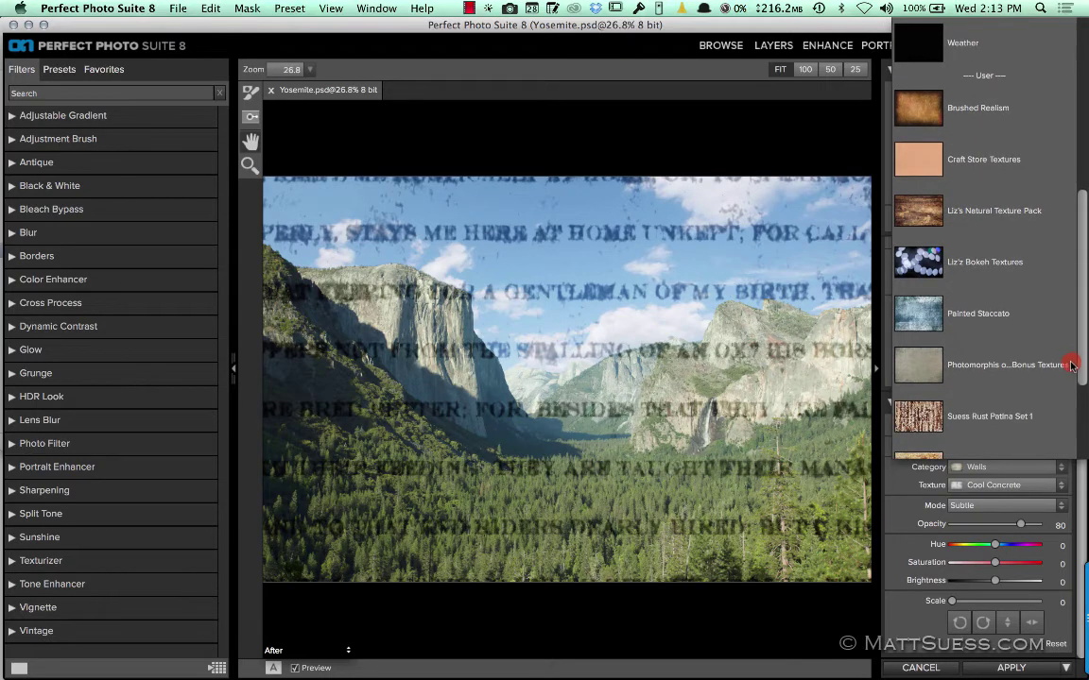
{"action": "left_click_drag", "start_coordinate": [1072, 364], "coordinate": [1065, 435]}
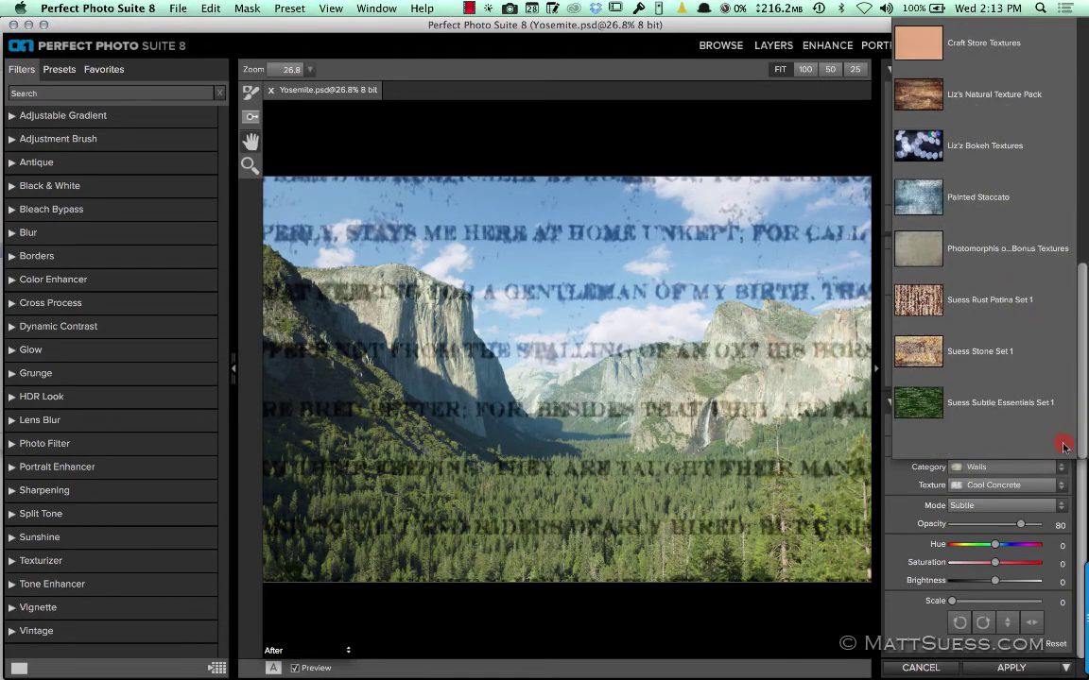
{"action": "left_click", "coordinate": [976, 304]}
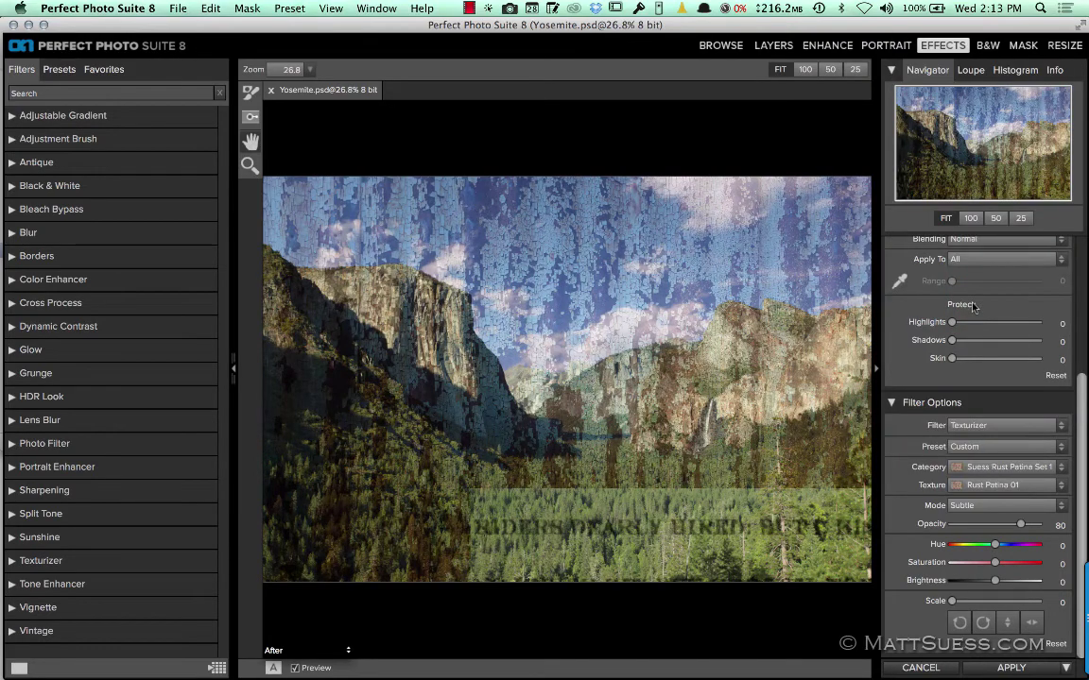
{"action": "left_click", "coordinate": [1009, 485]}
{"action": "scroll", "coordinate": [988, 403], "scroll_direction": "down", "scroll_amount": 3}
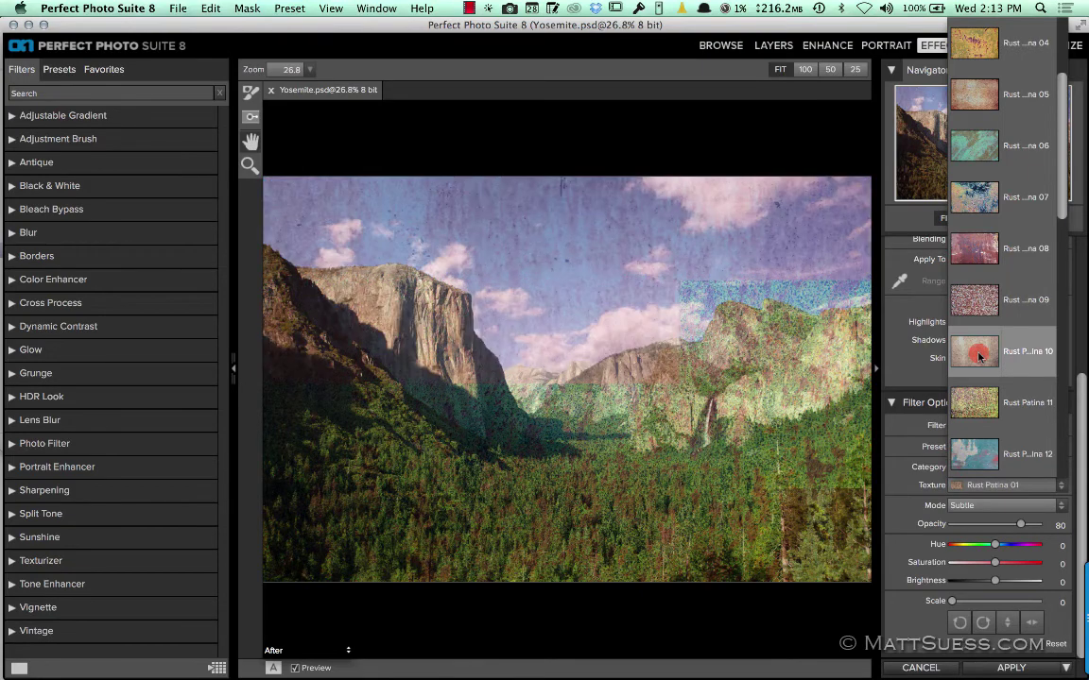
{"action": "left_click", "coordinate": [982, 355]}
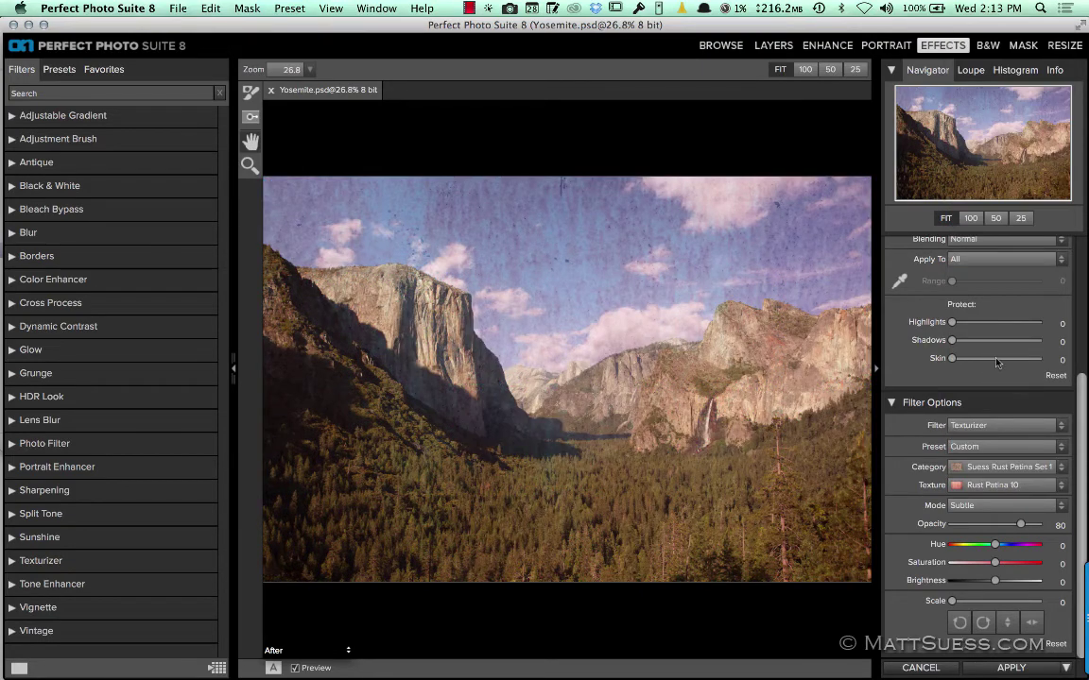
{"action": "left_click", "coordinate": [1083, 393]}
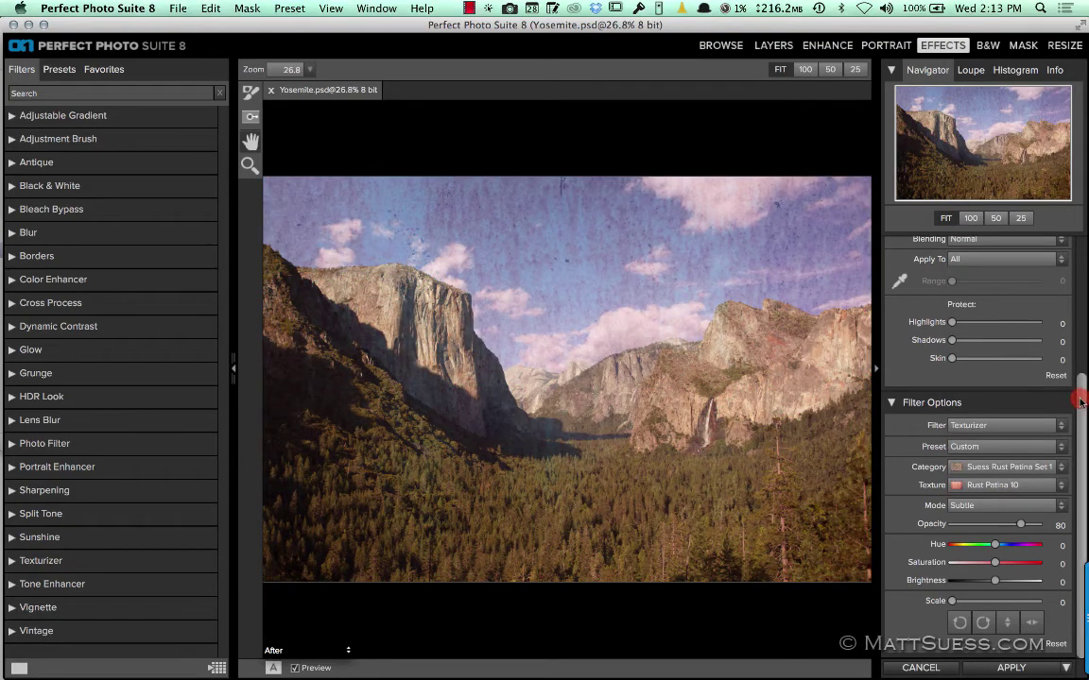
{"action": "left_click_drag", "start_coordinate": [1083, 400], "coordinate": [1037, 341]}
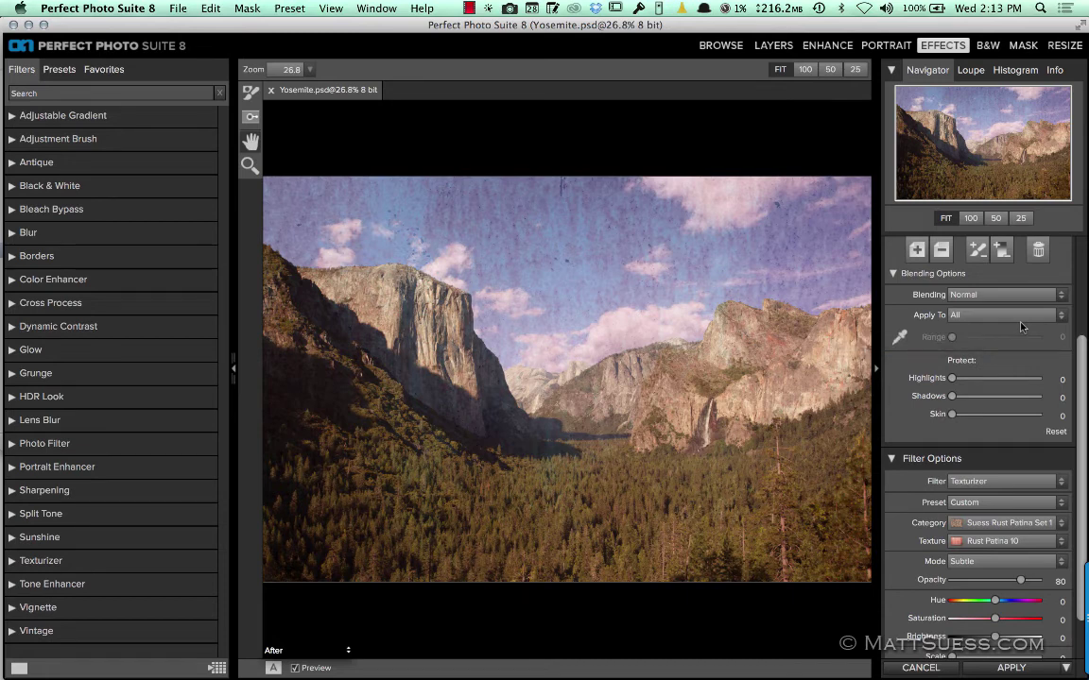
In Finder, browse Extras 8 Backgrounds > Textures into the Suess Subtle Essentials Set 1 folder
{"action": "key", "text": "super+Tab"}
{"action": "key", "text": "super+Tab"}
{"action": "key", "text": "super+Tab"}
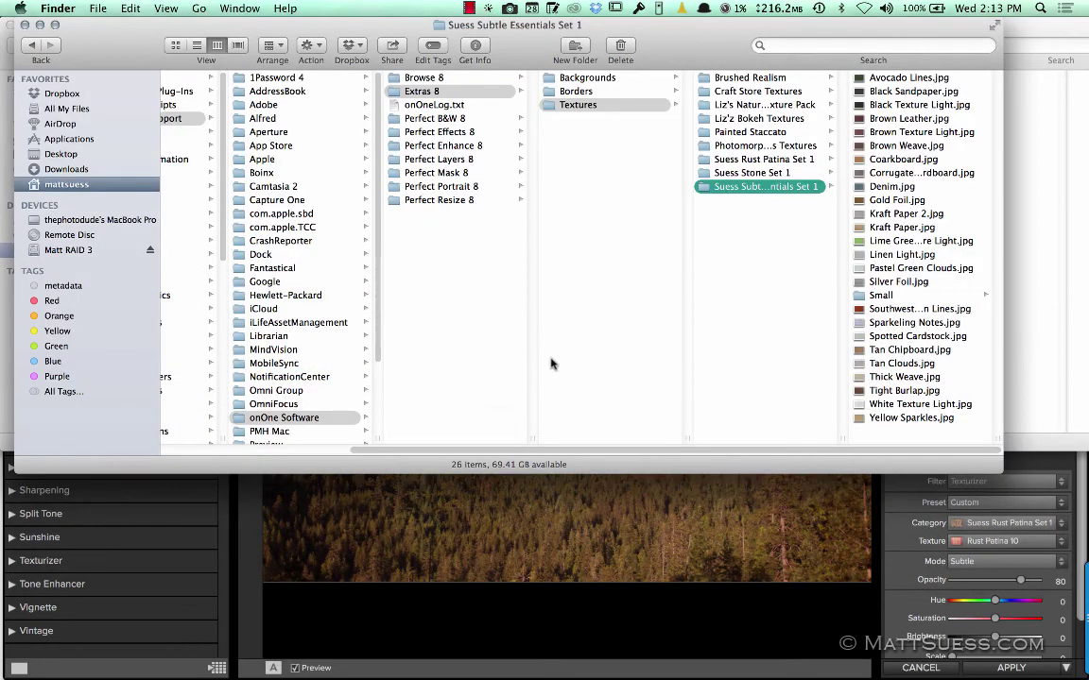
{"action": "left_click_drag", "start_coordinate": [492, 451], "coordinate": [299, 450]}
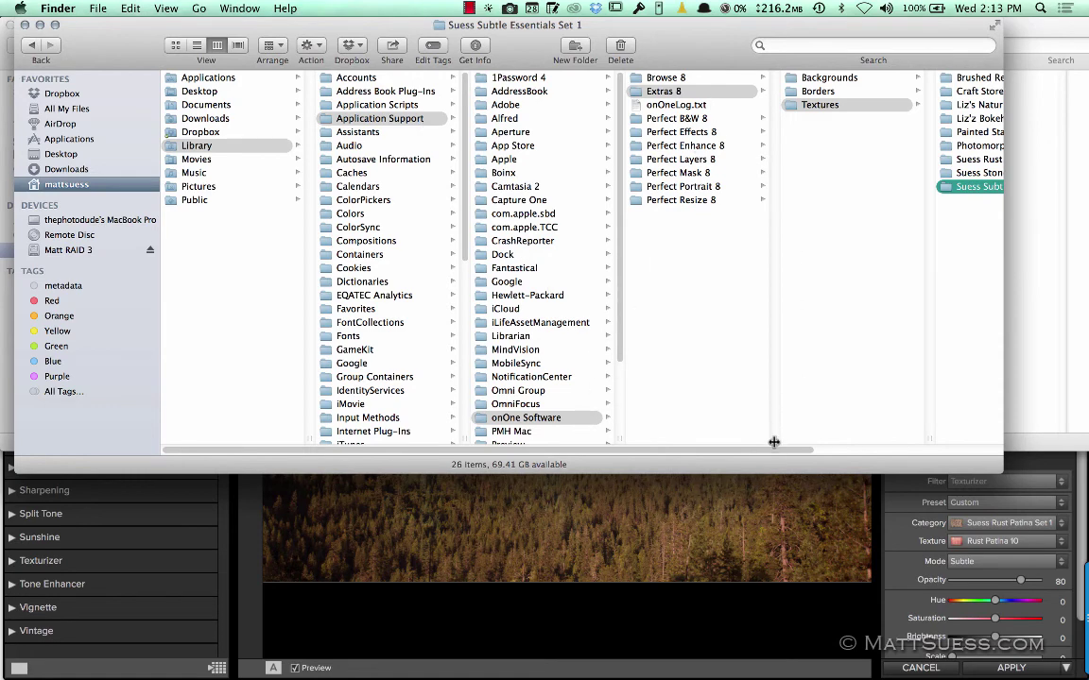
{"action": "left_click_drag", "start_coordinate": [775, 455], "coordinate": [907, 444]}
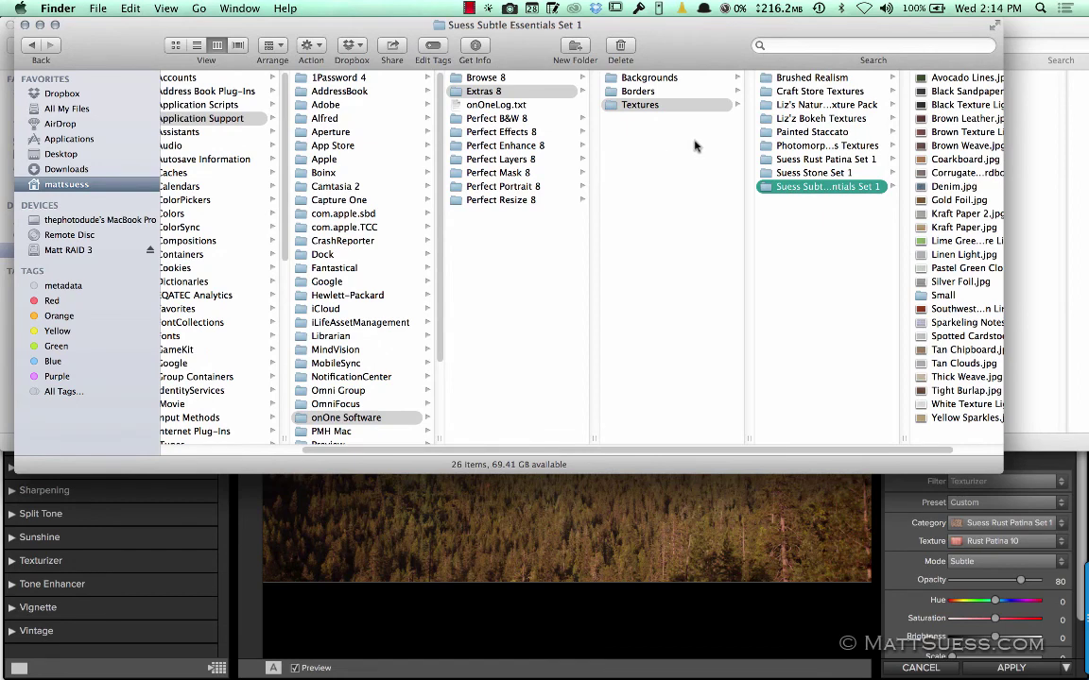
{"action": "left_click", "coordinate": [680, 78]}
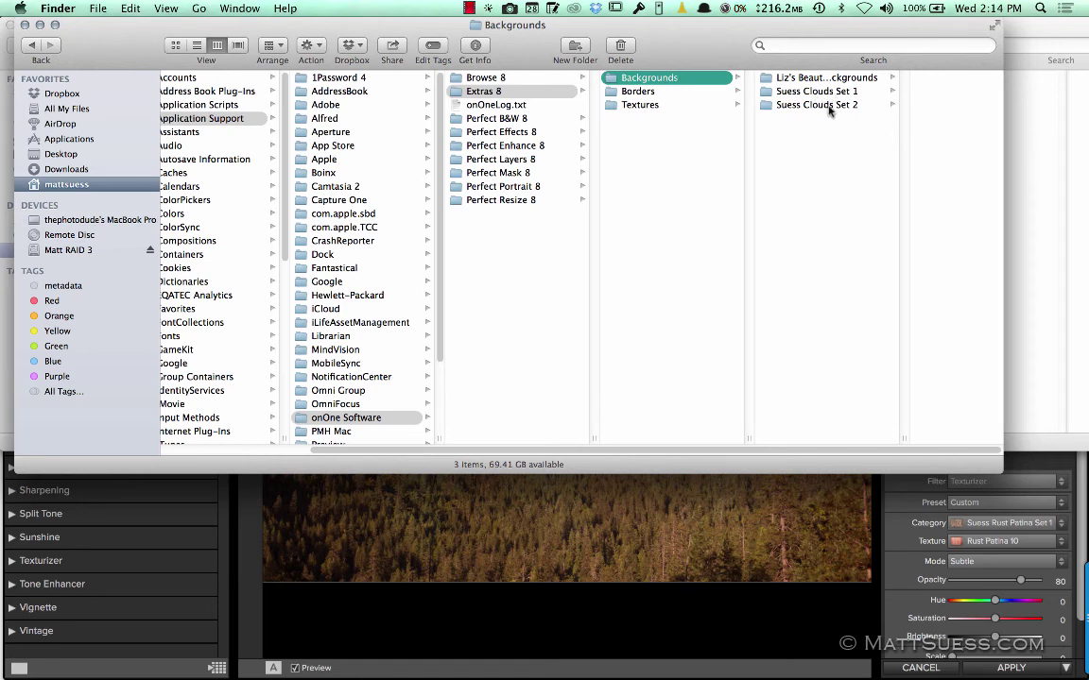
{"action": "left_click", "coordinate": [688, 105]}
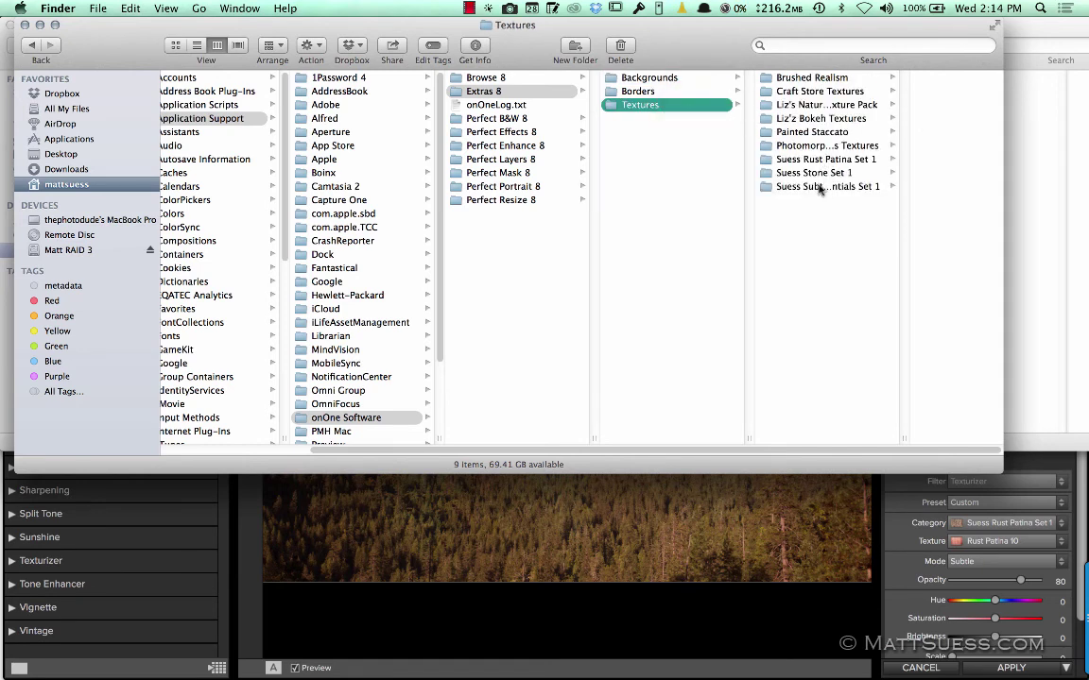
{"action": "left_click", "coordinate": [819, 188]}
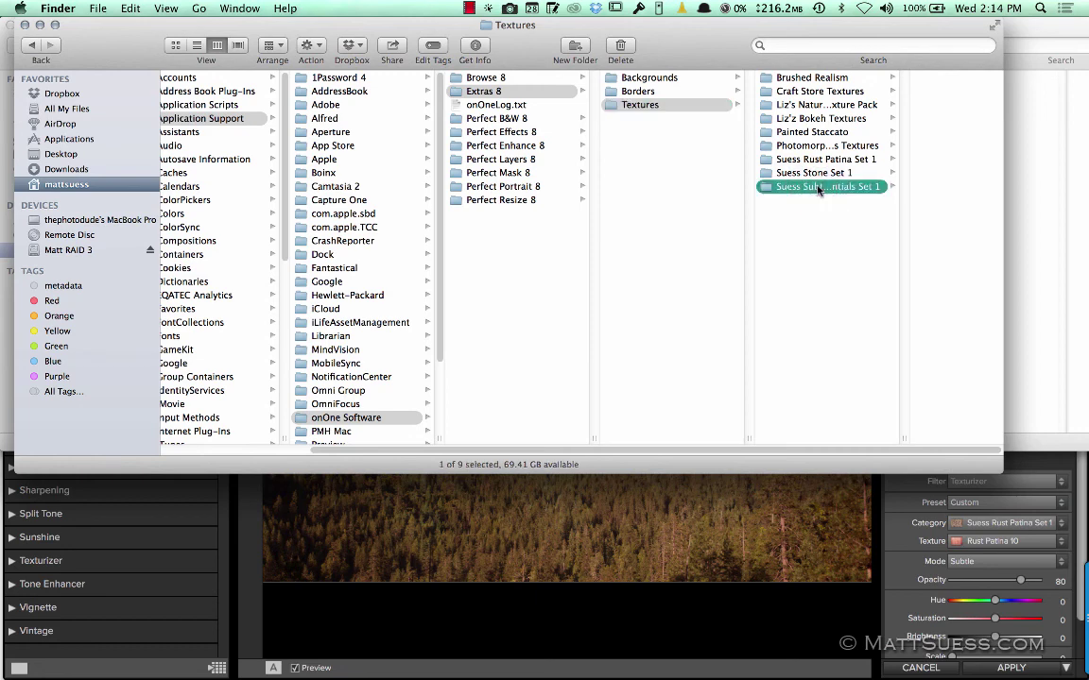